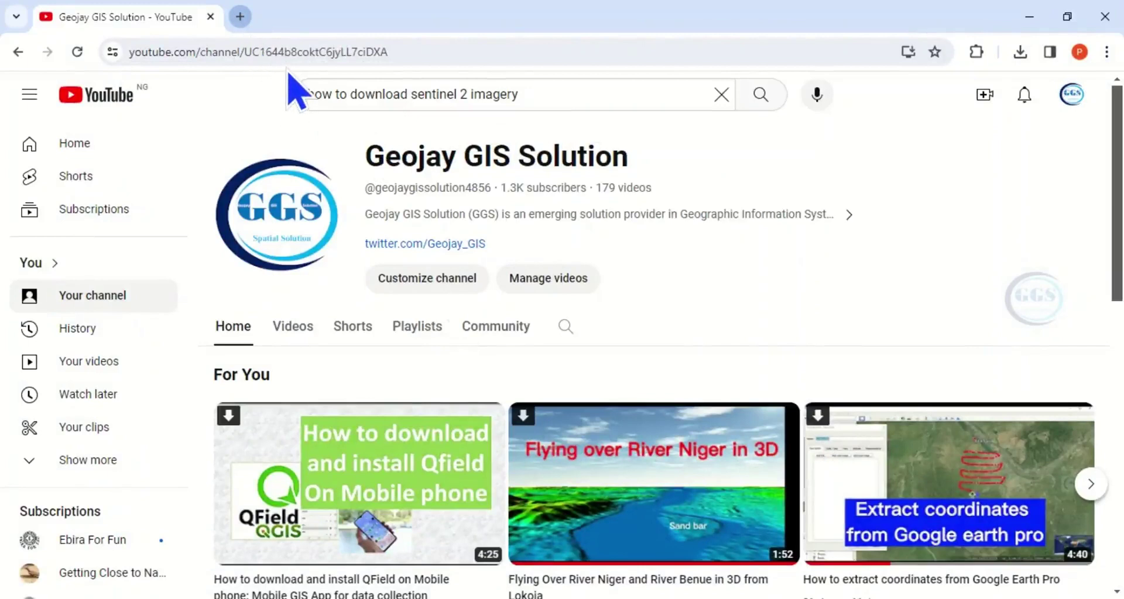
key(ctrl+t)
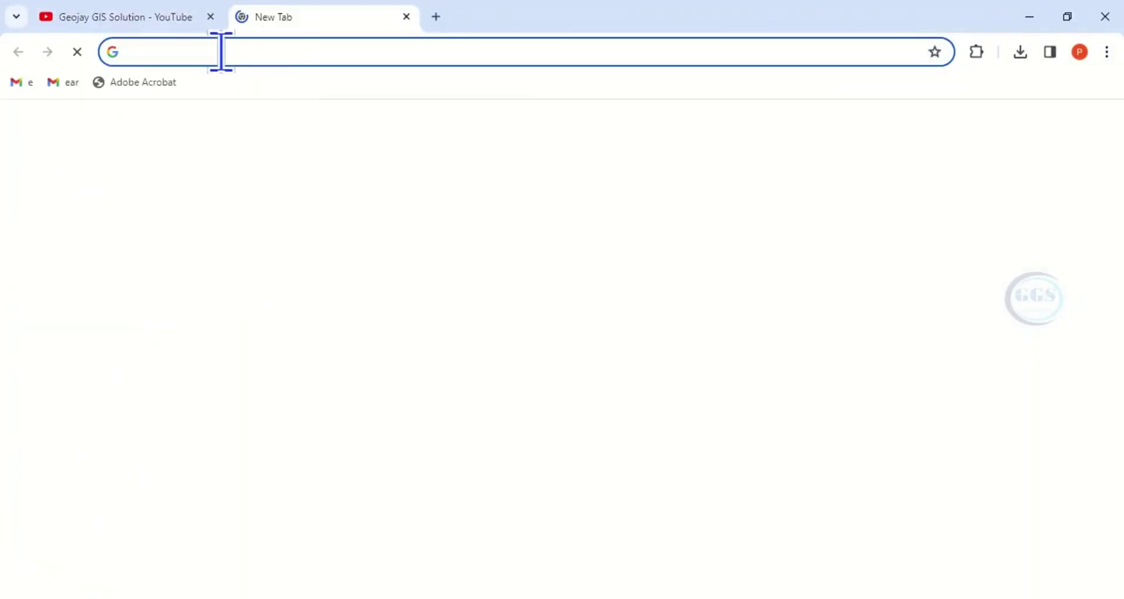
text(https://dataspace.copernicus.eu)
key(Return)
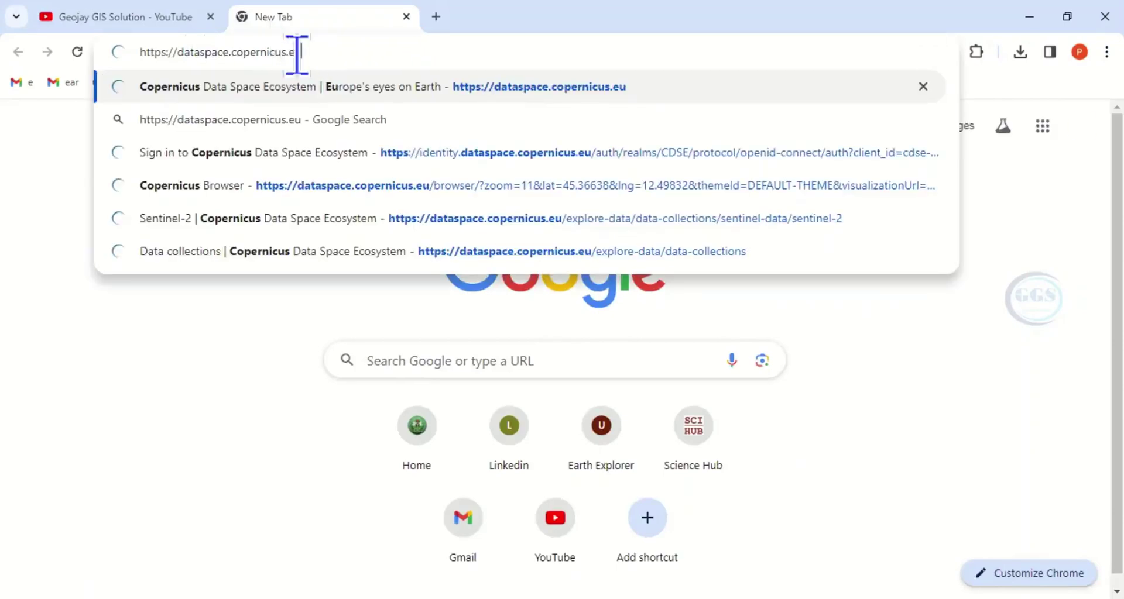
drag(297, 53, 145, 62)
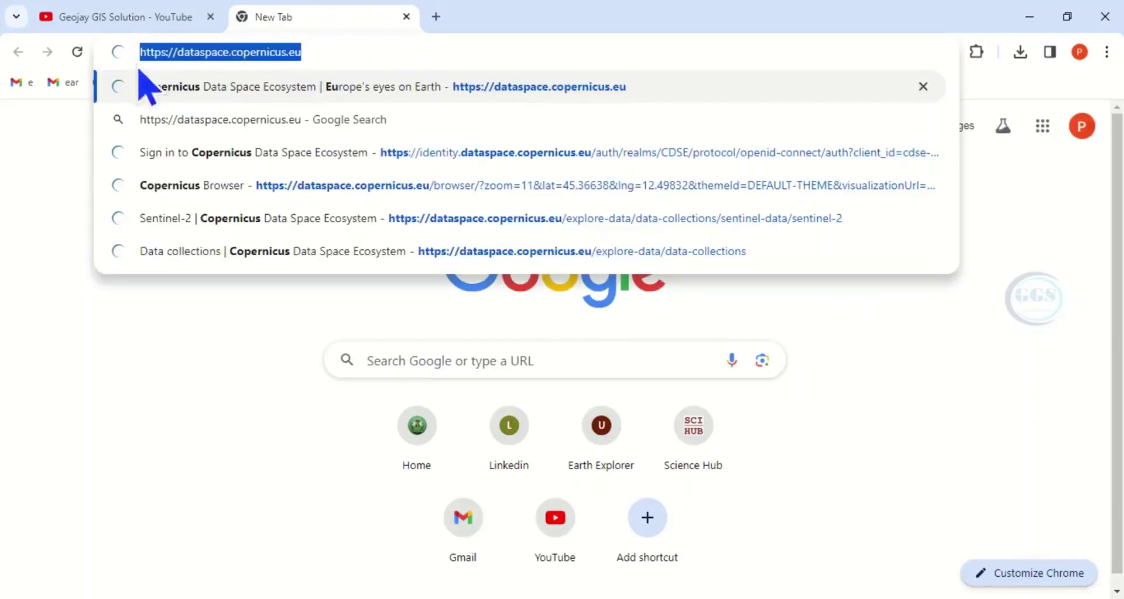
click(334, 50)
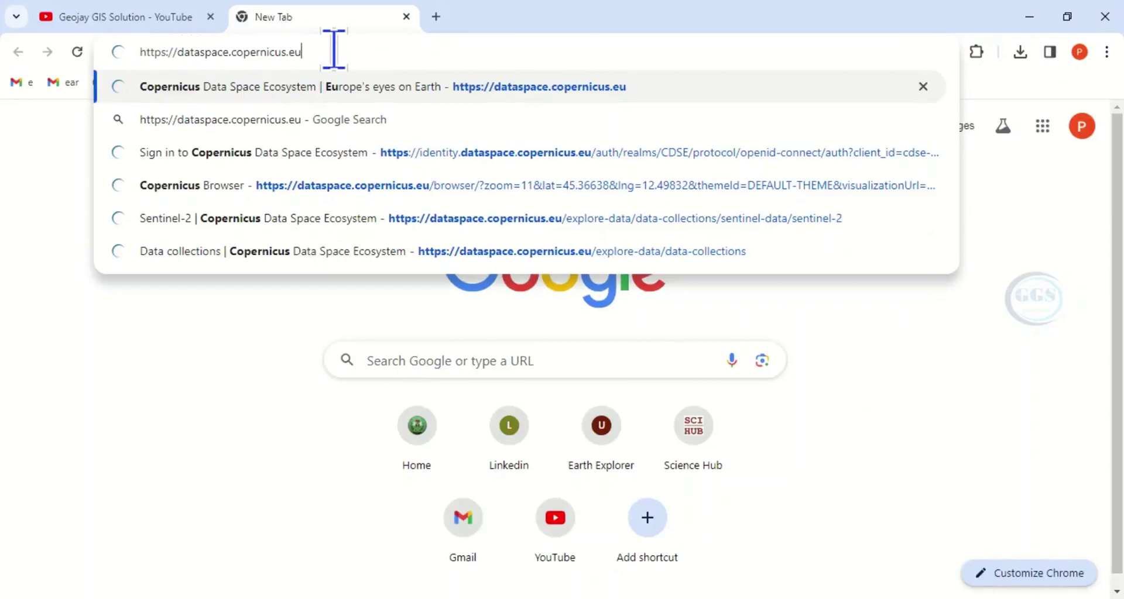
key(Return)
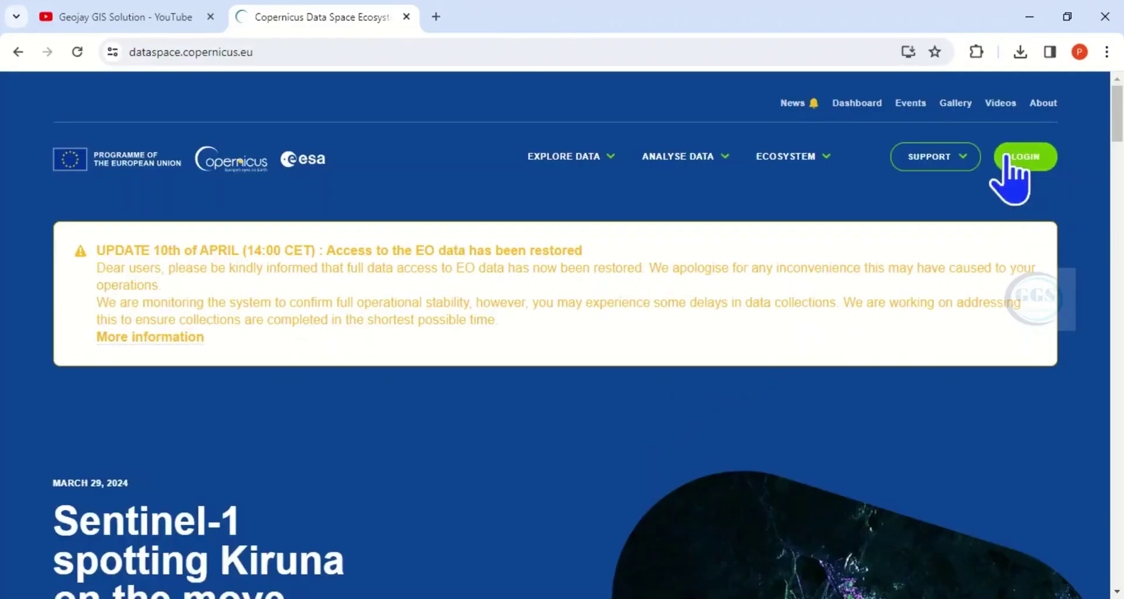
Step: Log in to the Copernicus Data Space Ecosystem with the account e-mail and password
click(1017, 158)
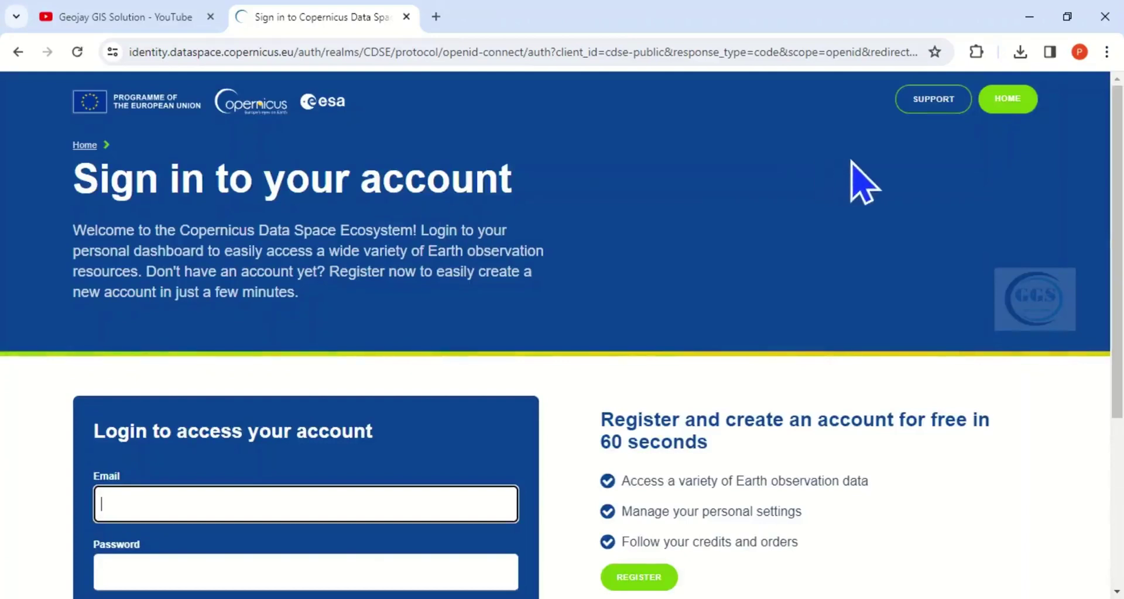
scroll(183, 484, down, 1)
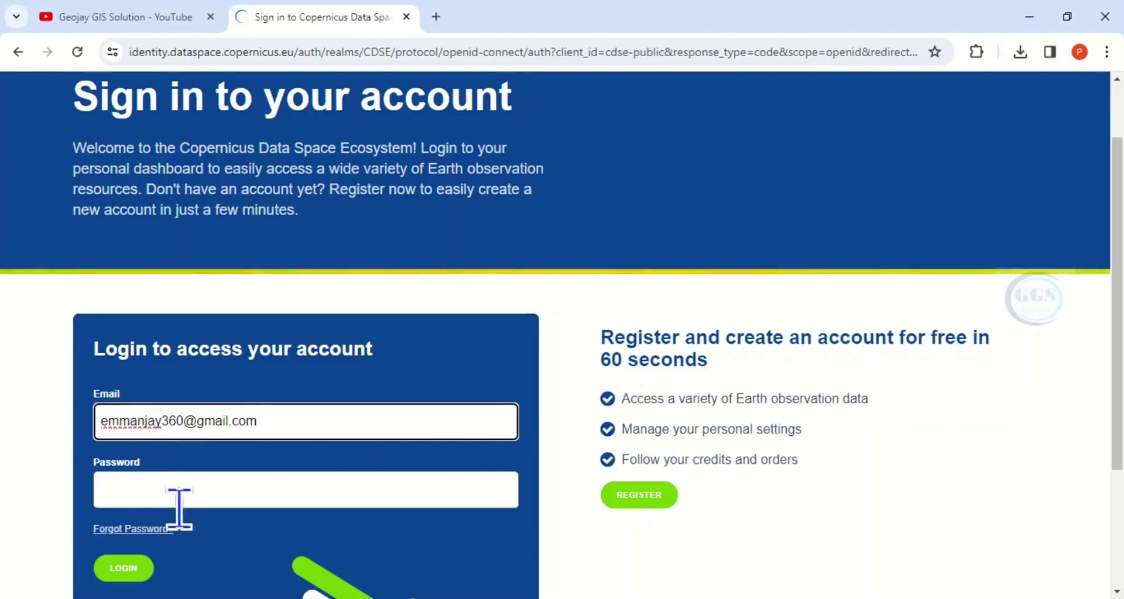
click(152, 490)
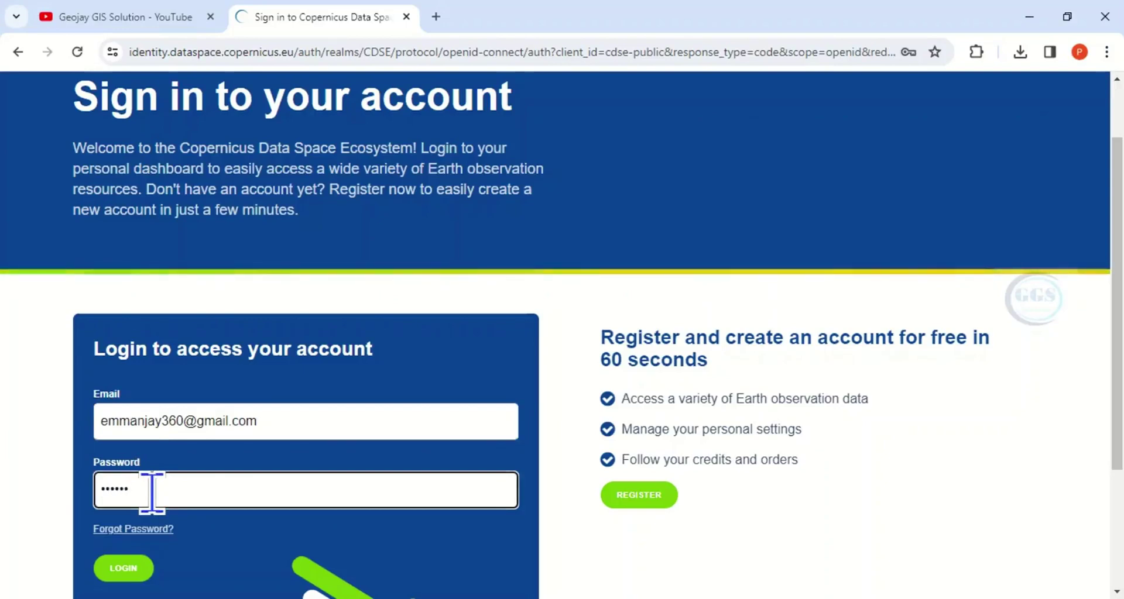
text(*)
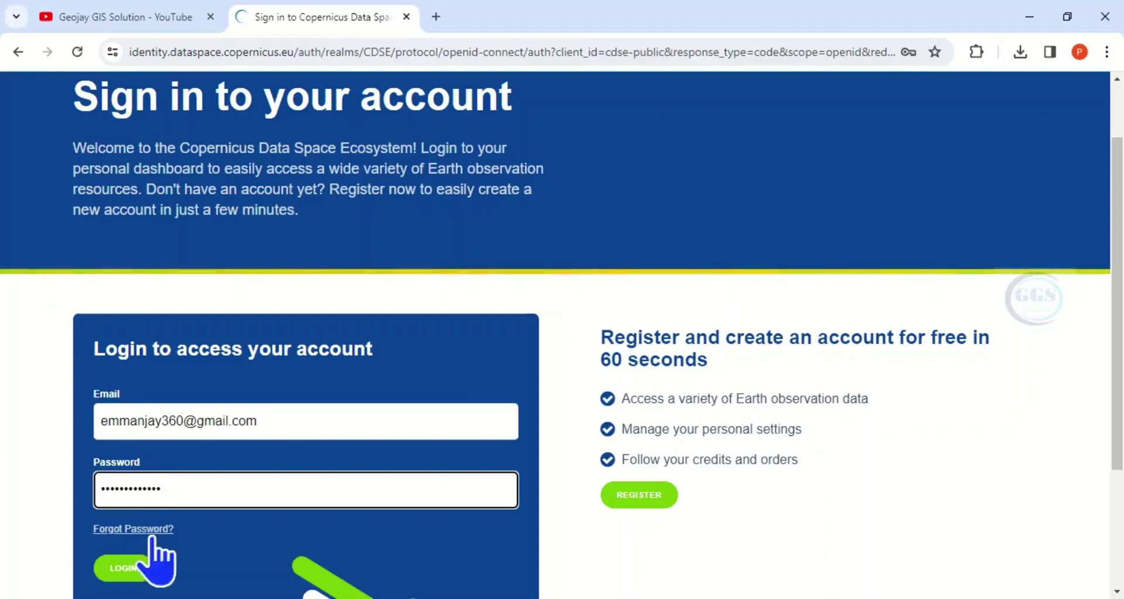
scroll(196, 519, down, 1)
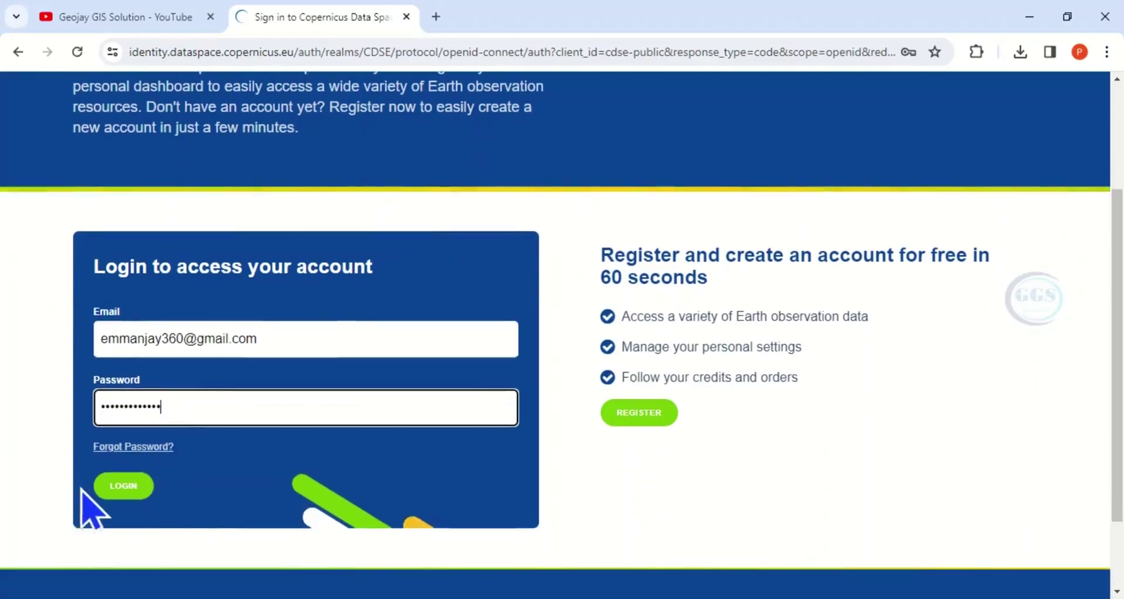
click(128, 487)
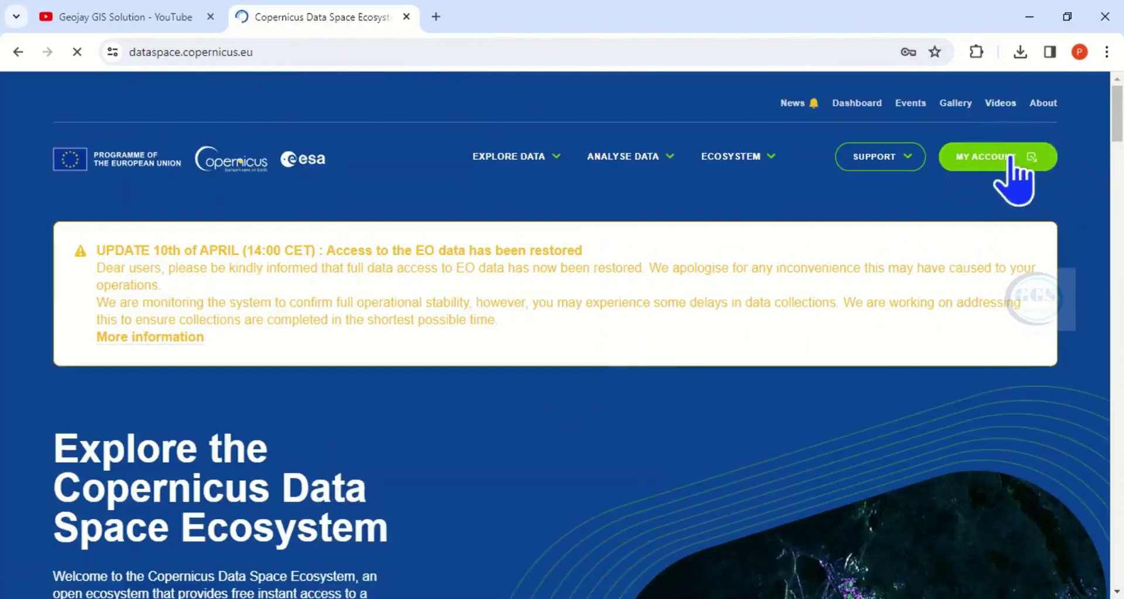
Step: Go to the Sentinel-2 page in the data collections and launch its data exploration in the Copernicus Browser
mouse_move(542, 167)
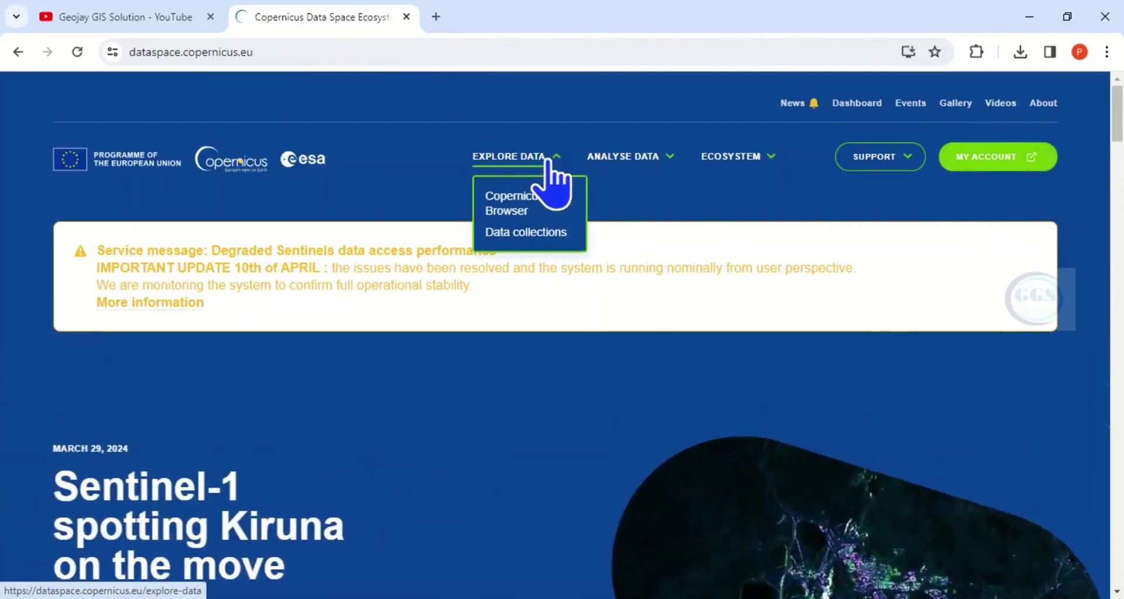
click(523, 234)
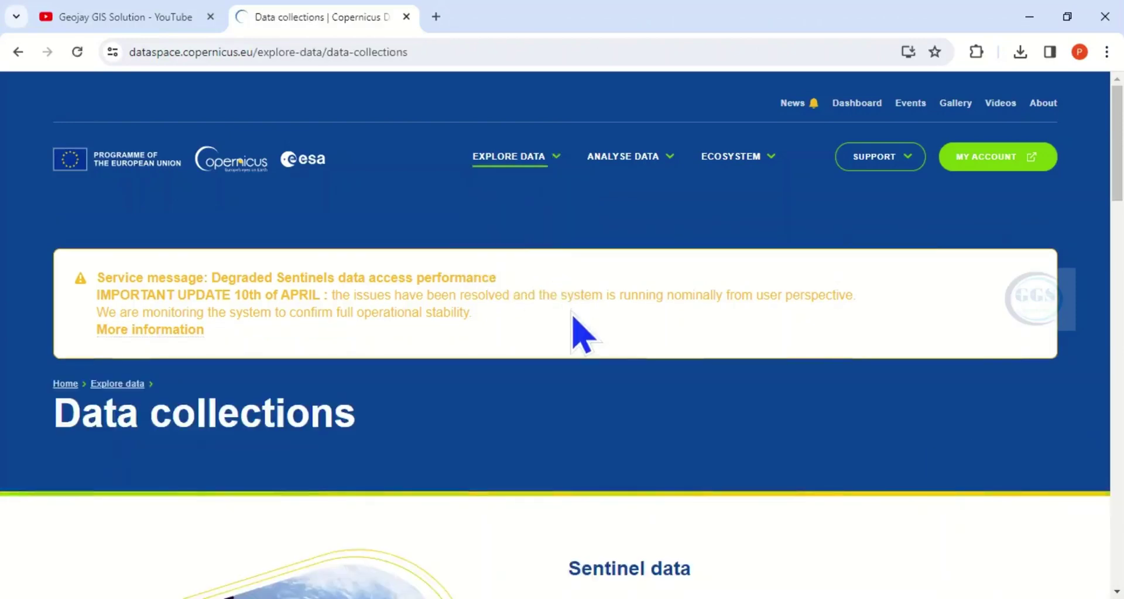
scroll(572, 317, down, 5)
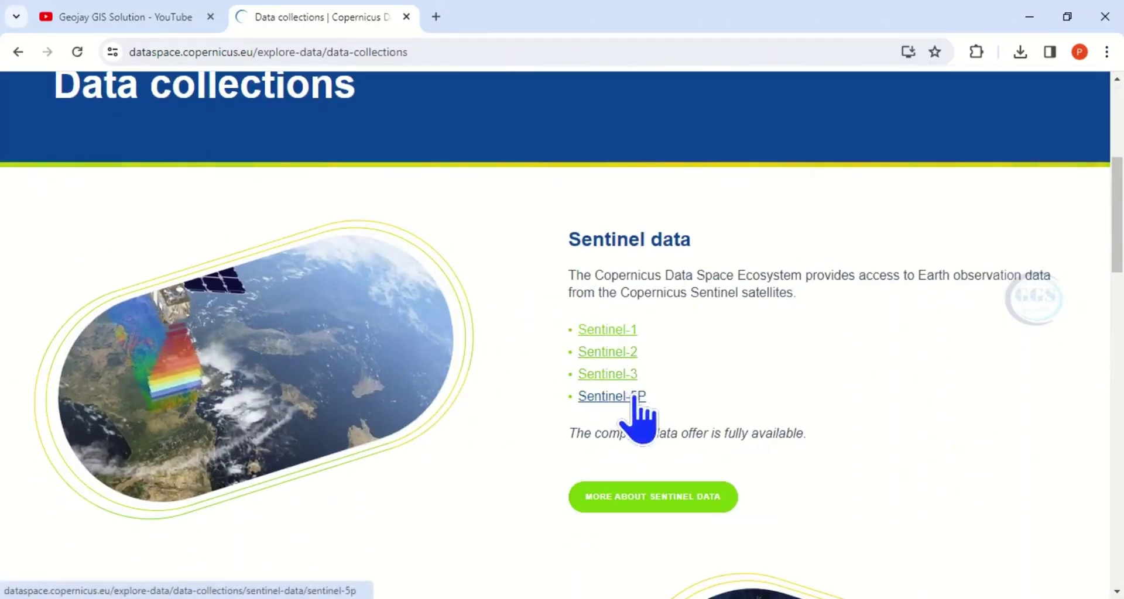
click(608, 354)
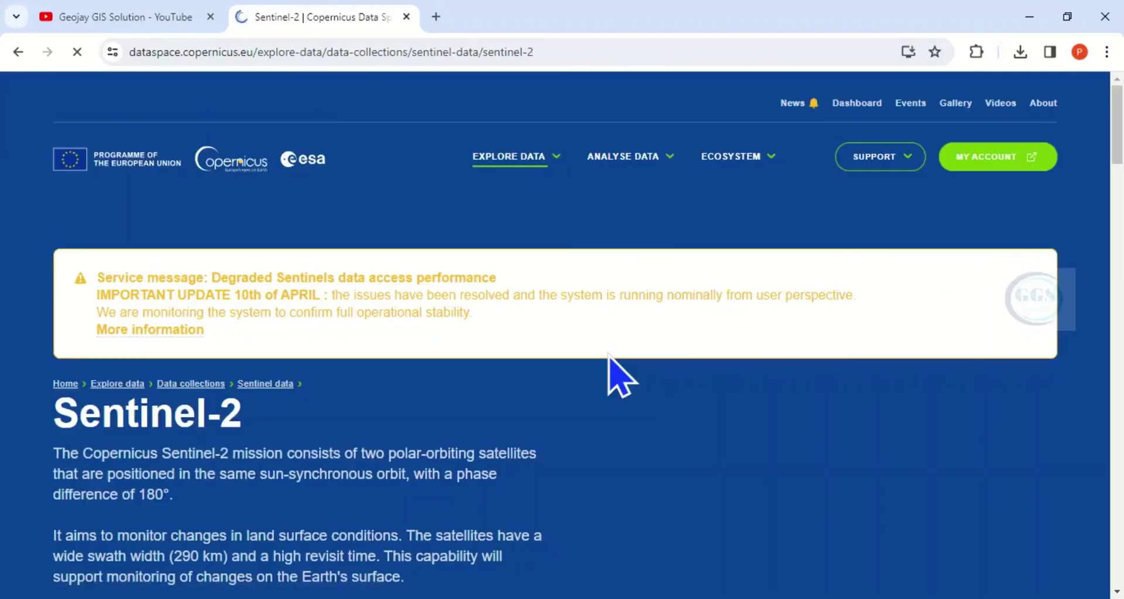
scroll(471, 372, down, 4)
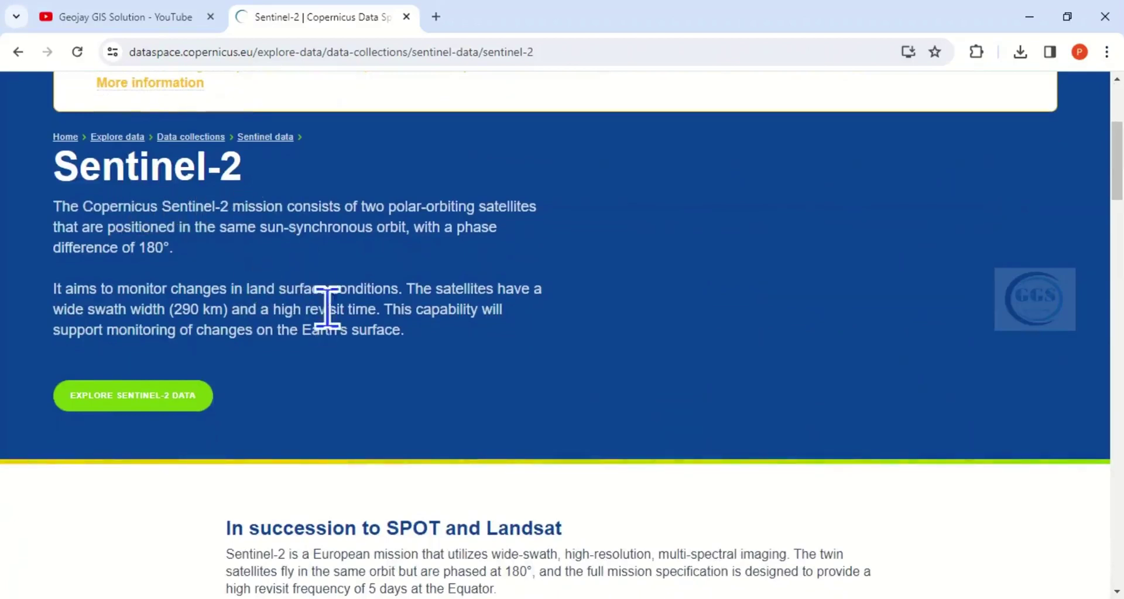
click(139, 392)
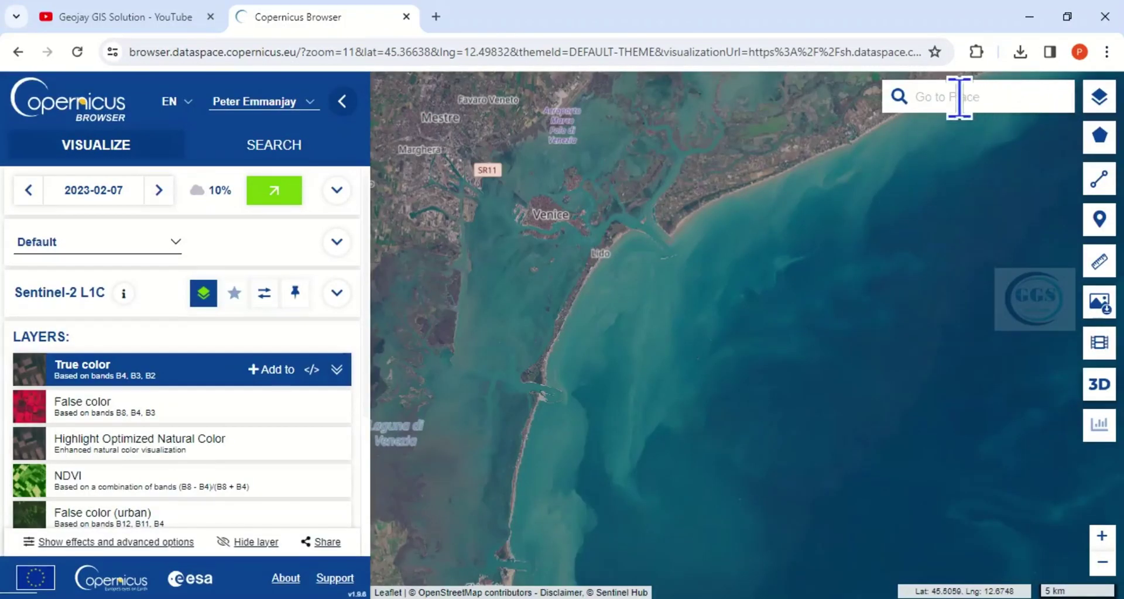
Step: Find the place Kaduna, Nigeria and bring the city into the middle of the map
mouse_move(1101, 105)
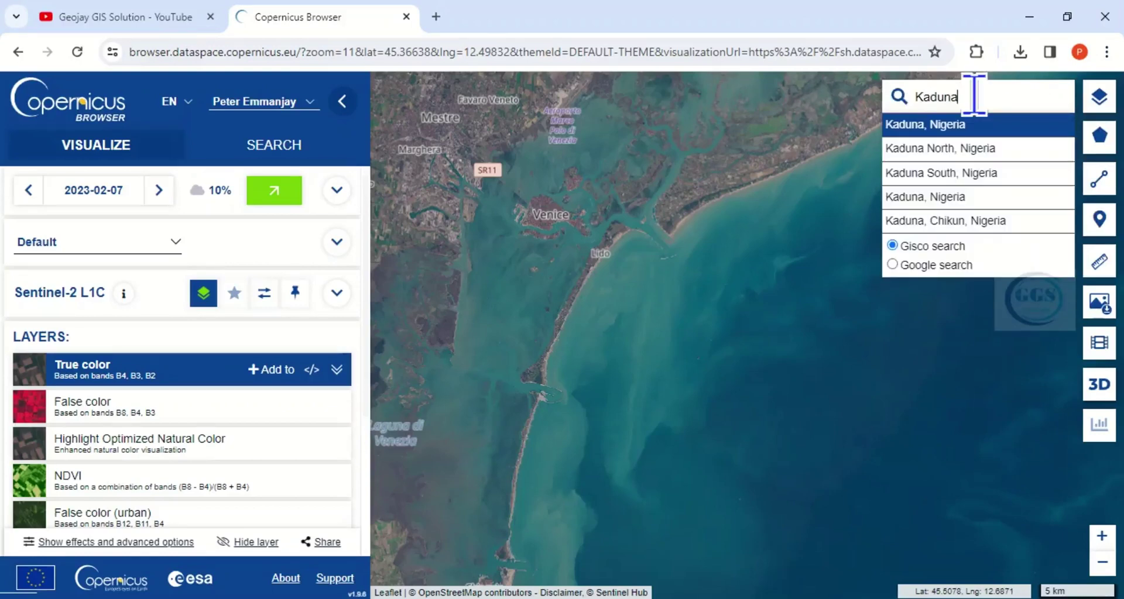
click(936, 125)
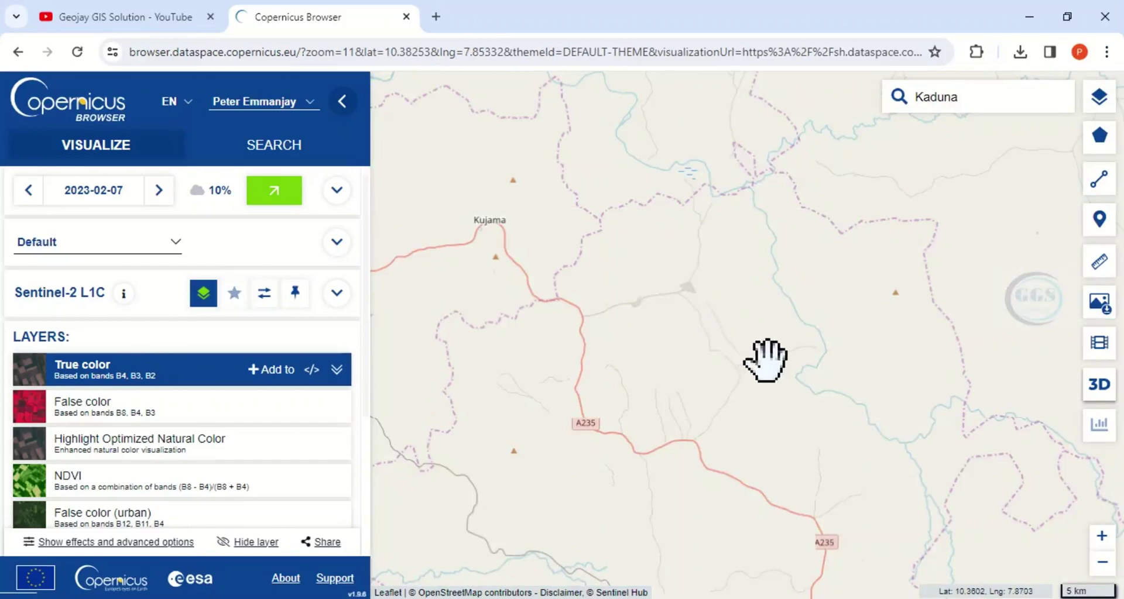
scroll(765, 360, down, 1)
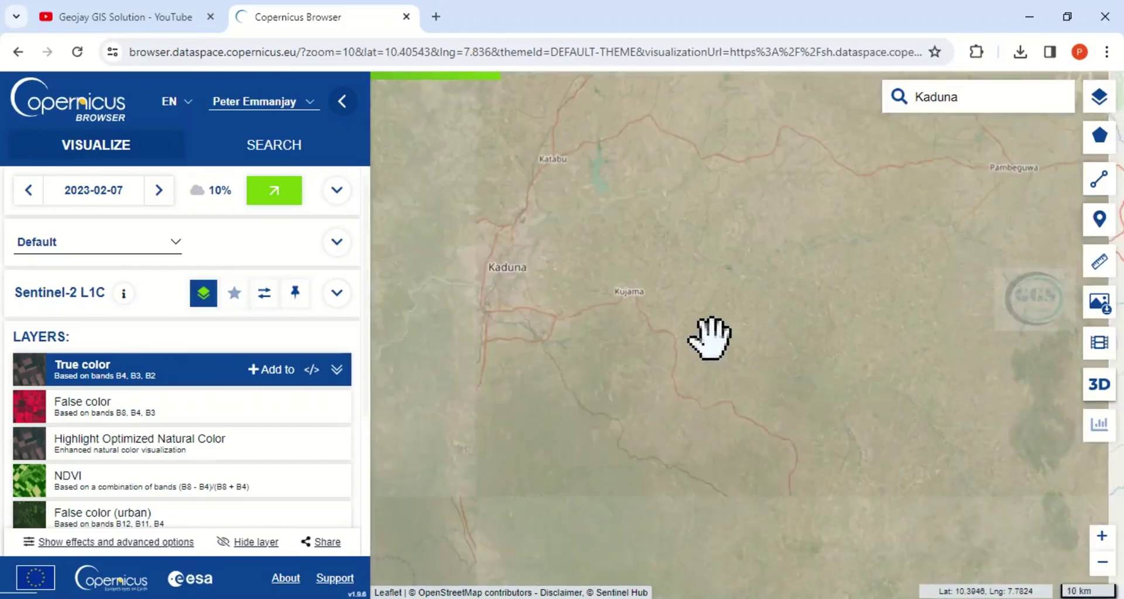
drag(499, 284, 603, 345)
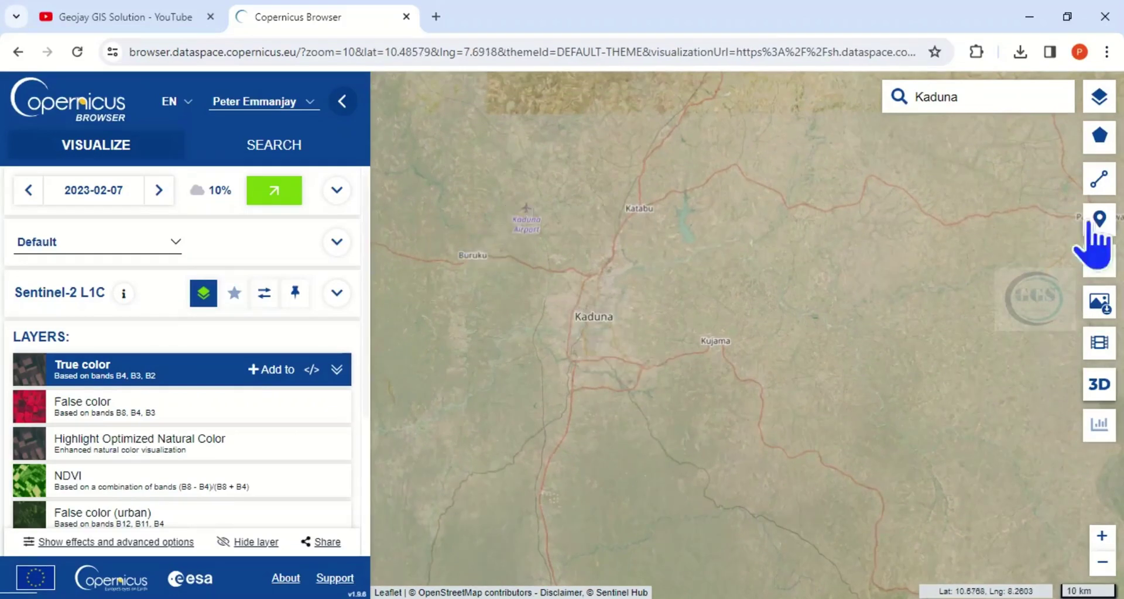
mouse_move(1093, 145)
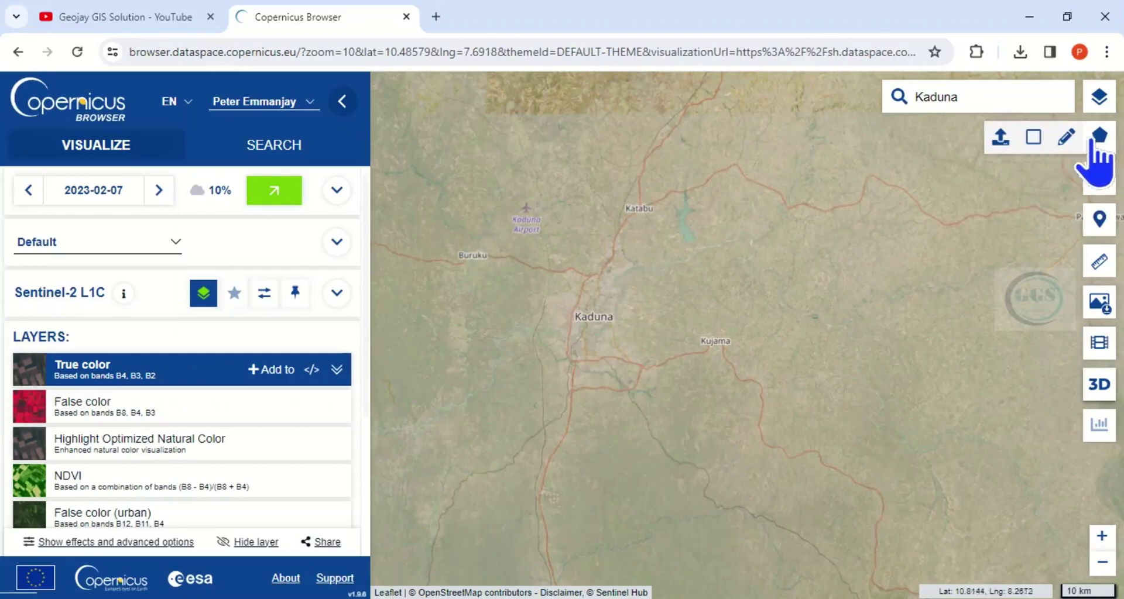
click(1001, 139)
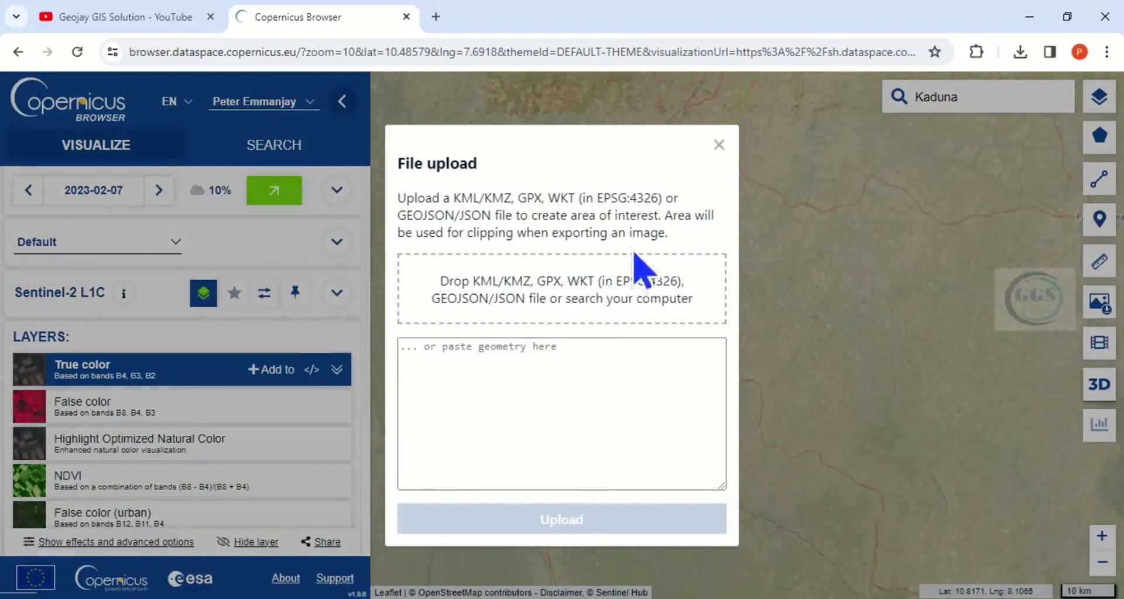
click(718, 144)
Step: Try out a rectangular area of interest of about 436 km² around Kaduna and remove it again
mouse_move(1100, 143)
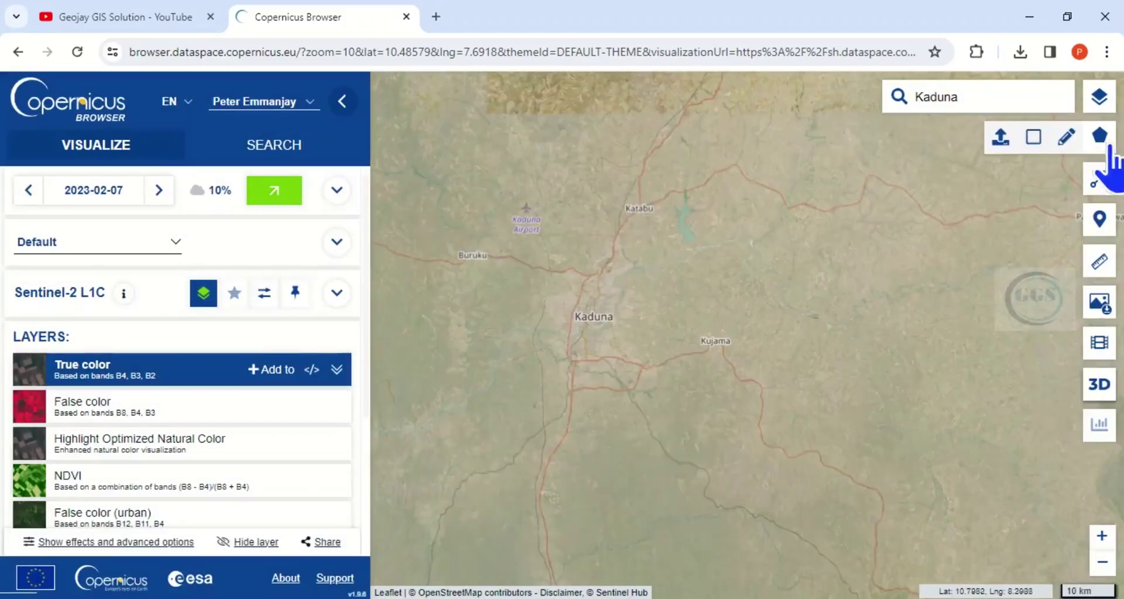
click(1034, 141)
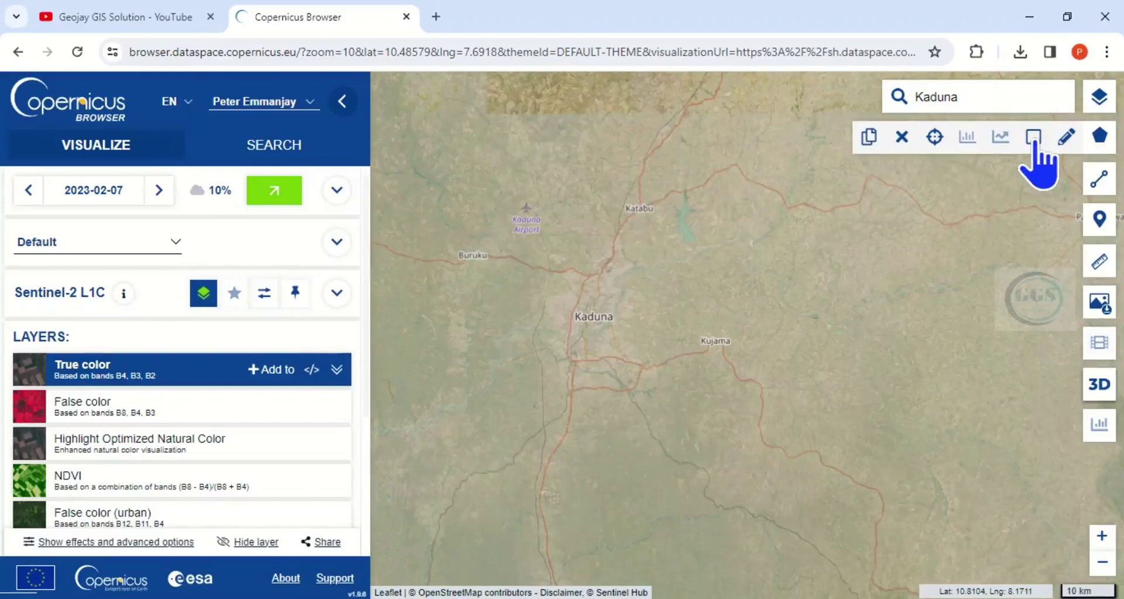
click(532, 260)
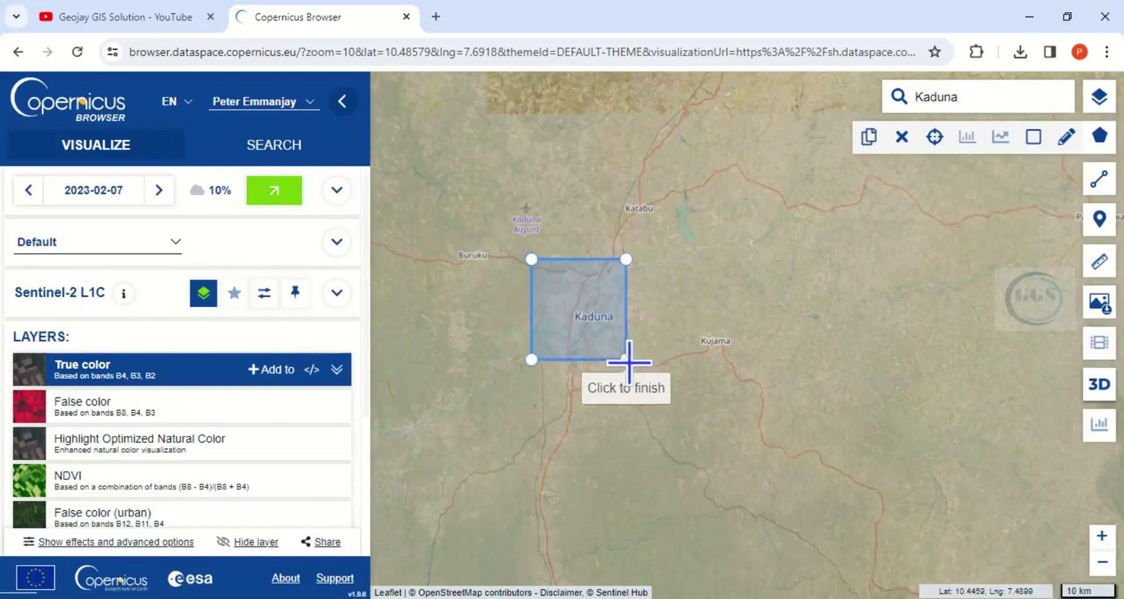
click(641, 379)
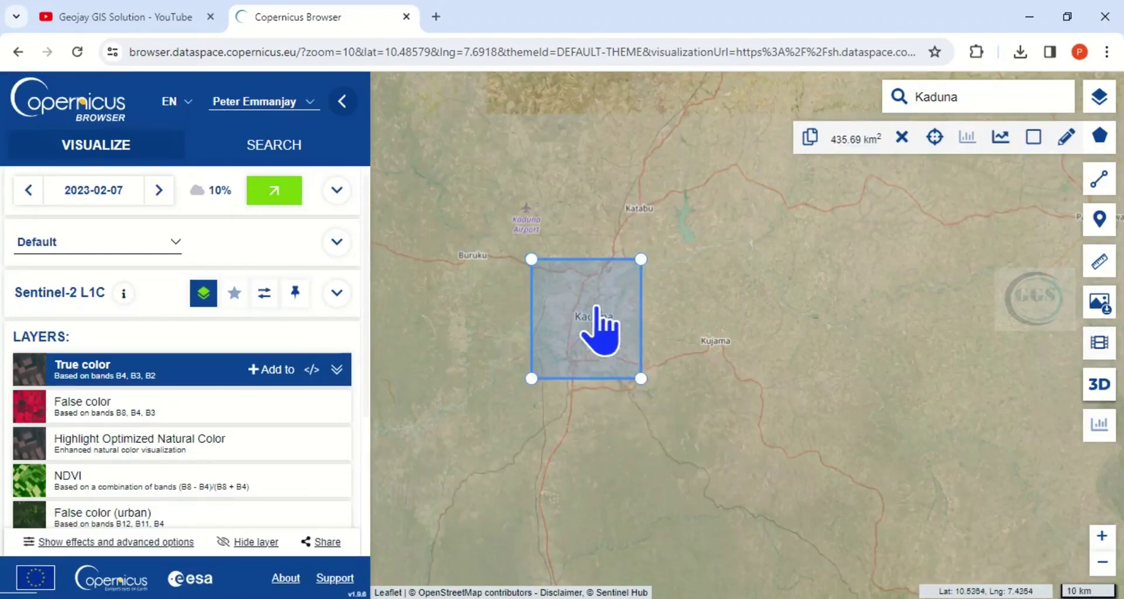
click(902, 139)
Step: Place a point-of-interest marker on the city of Kaduna
mouse_move(1096, 180)
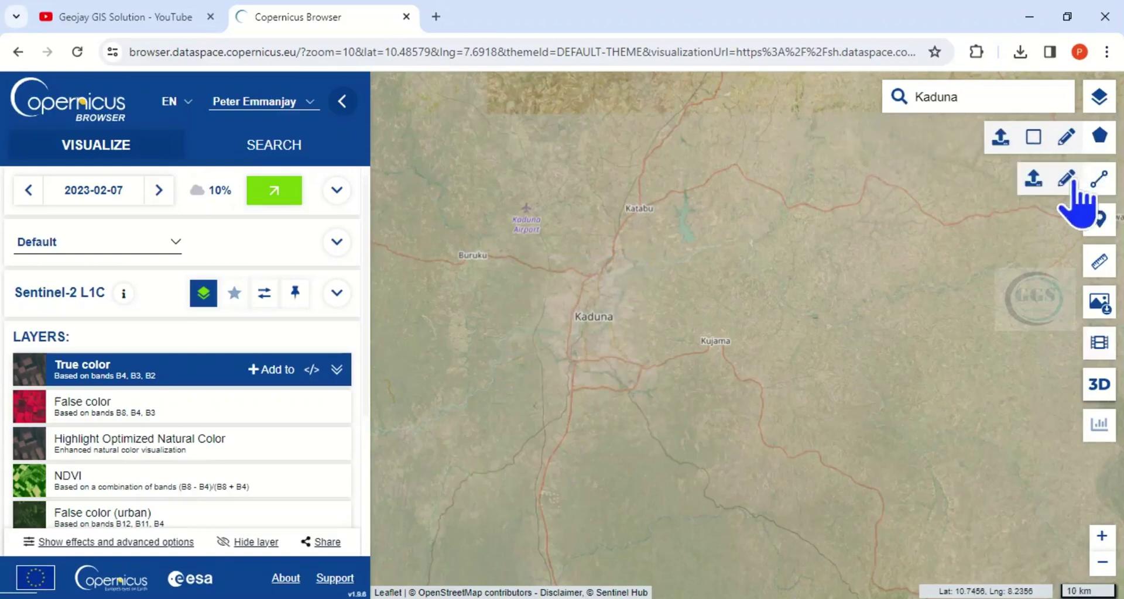
click(1100, 222)
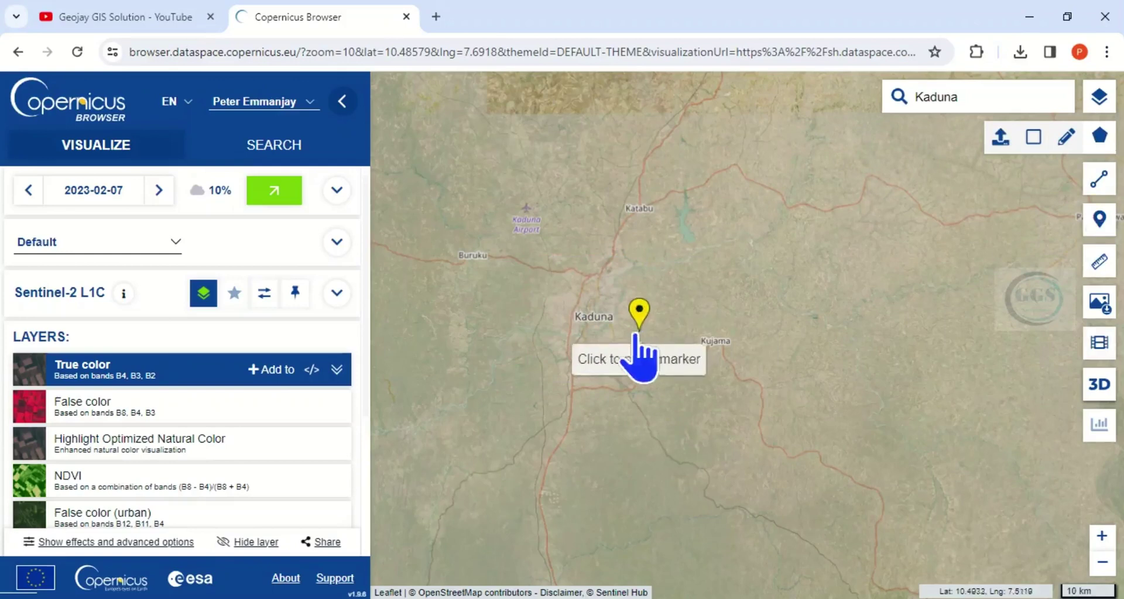
click(581, 308)
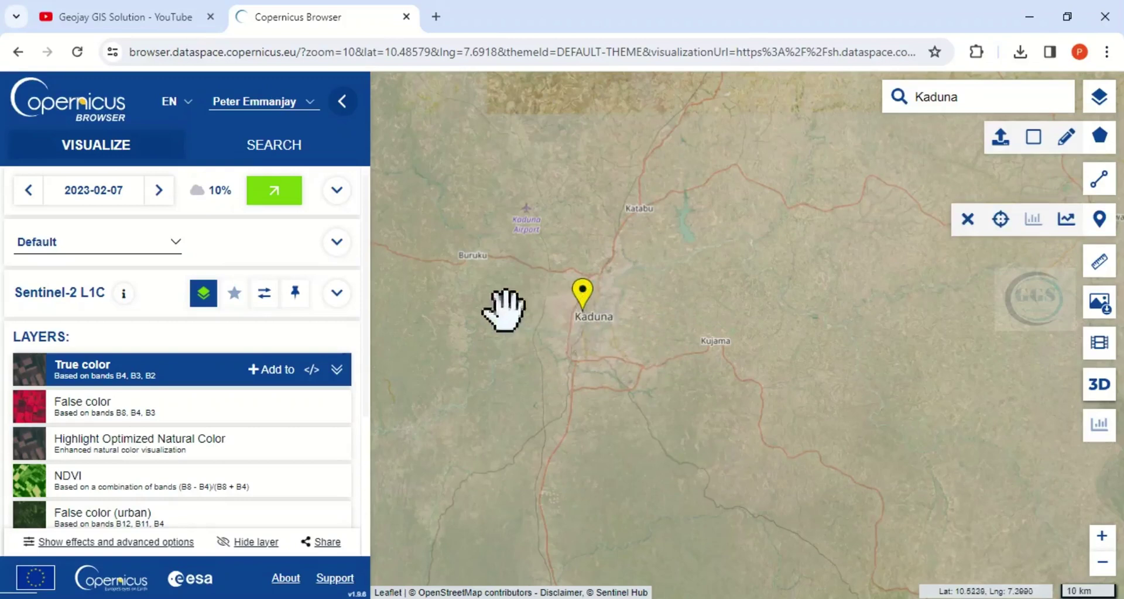
Step: In the product search, select SENTINEL-2 with MSI as data source and limit cloud cover to 3%
click(266, 153)
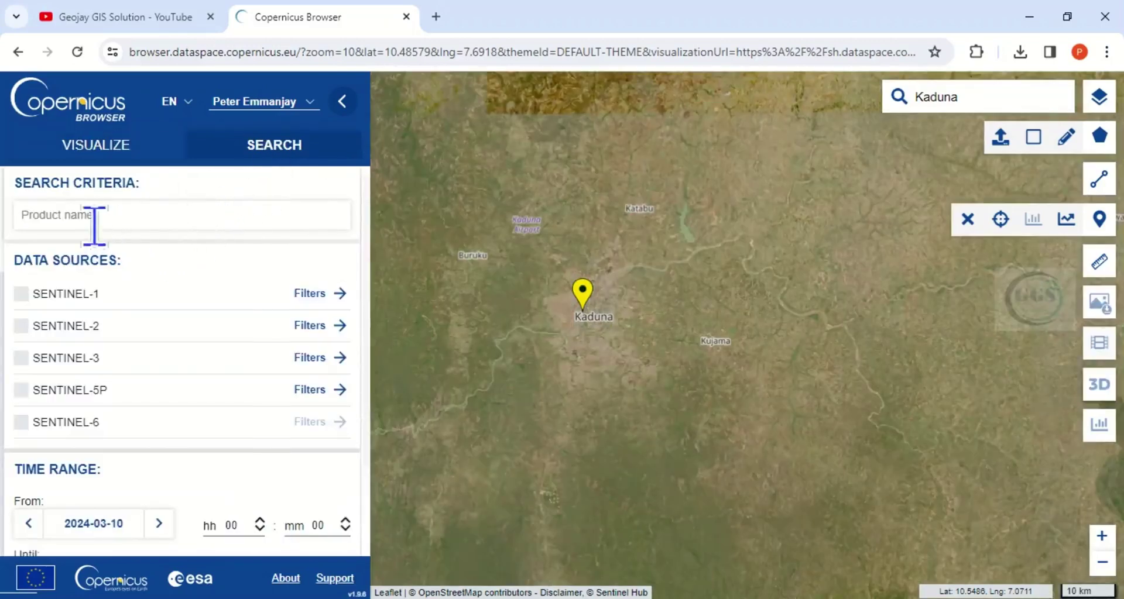
click(88, 329)
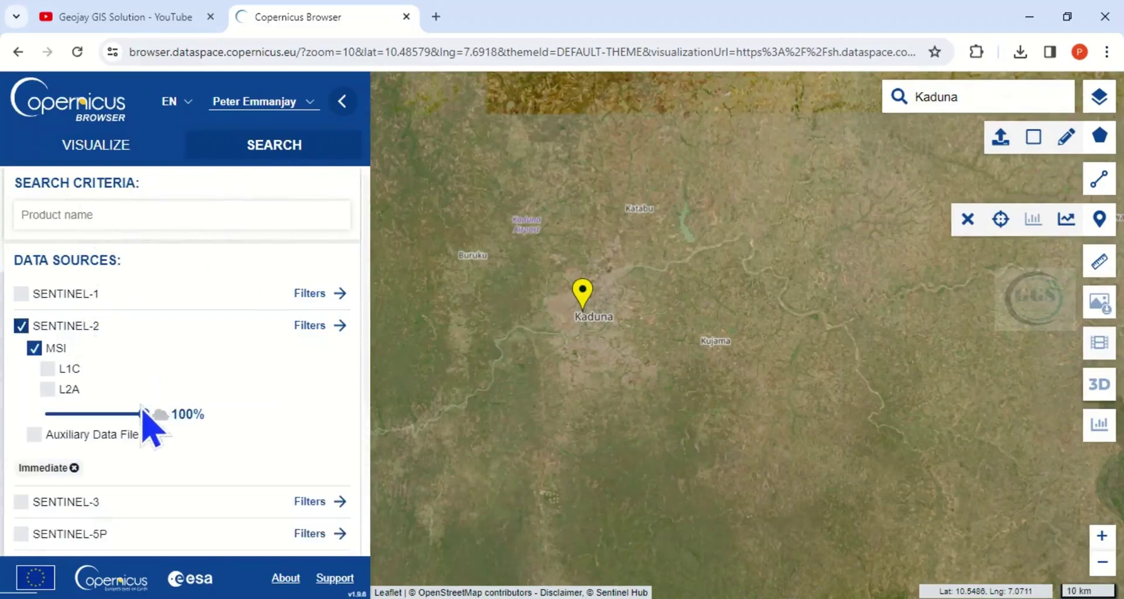
drag(142, 415, 70, 417)
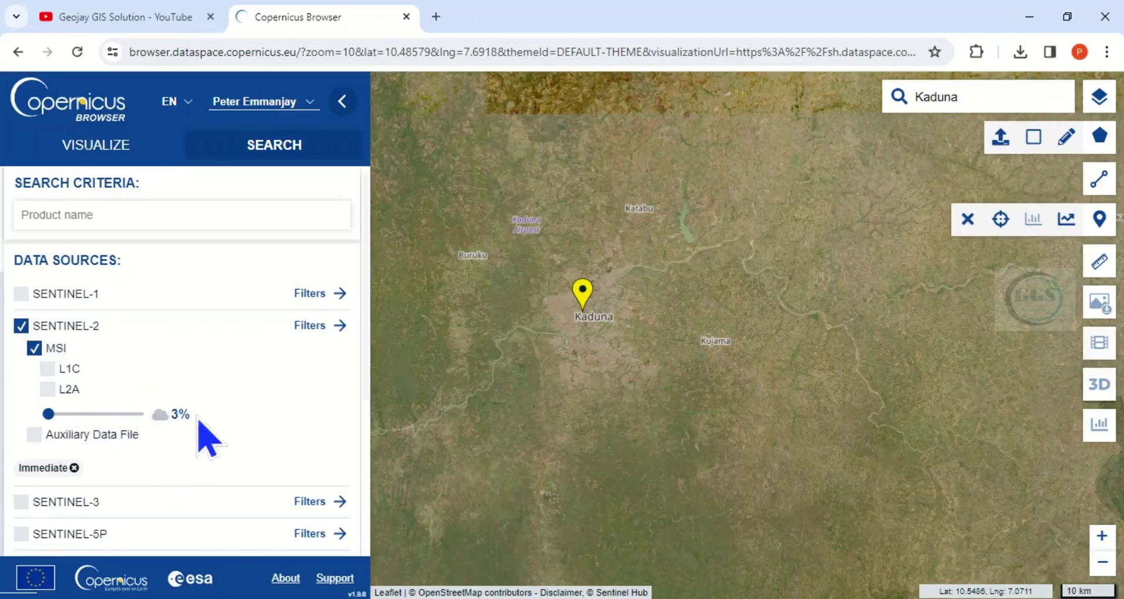
Step: Set the start date of the search time range to 2023-03-01
scroll(219, 418, down, 1)
scroll(219, 419, down, 2)
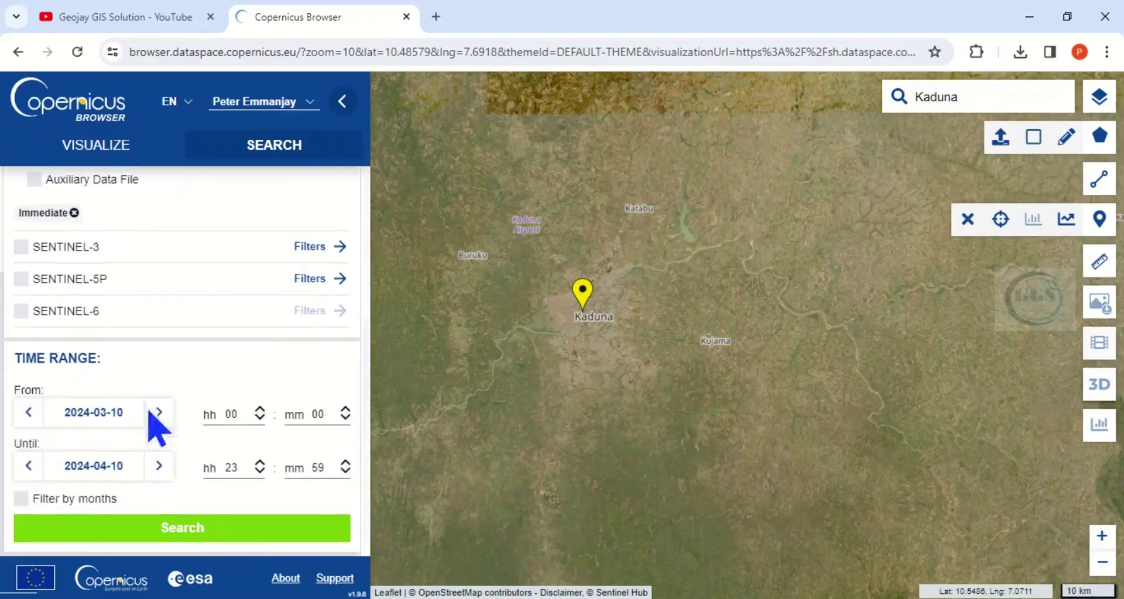
click(117, 411)
scroll(141, 387, down, 4)
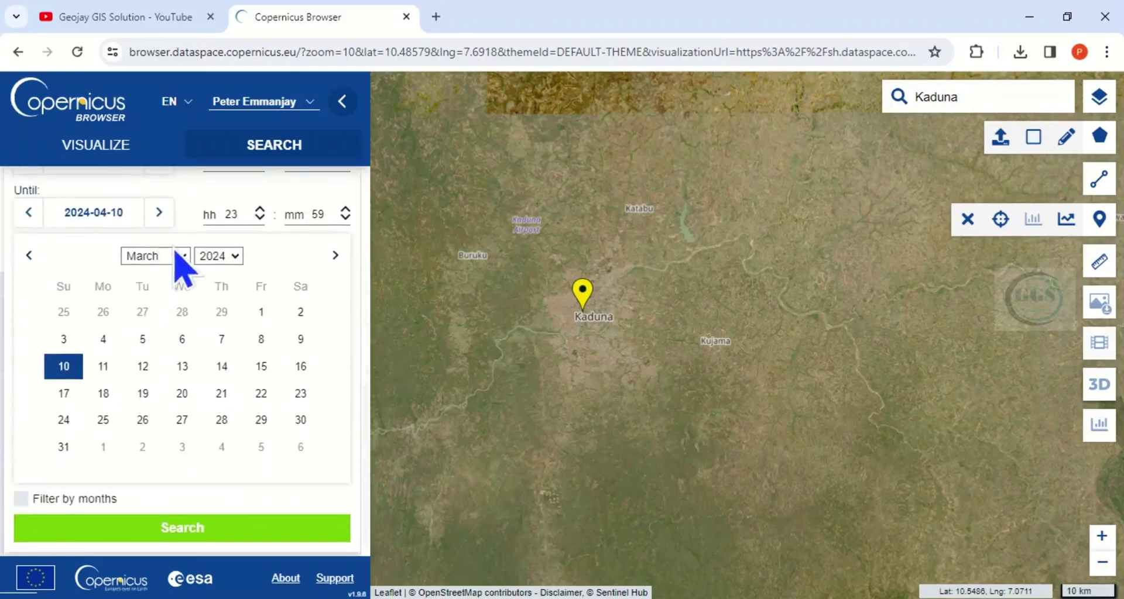
click(235, 256)
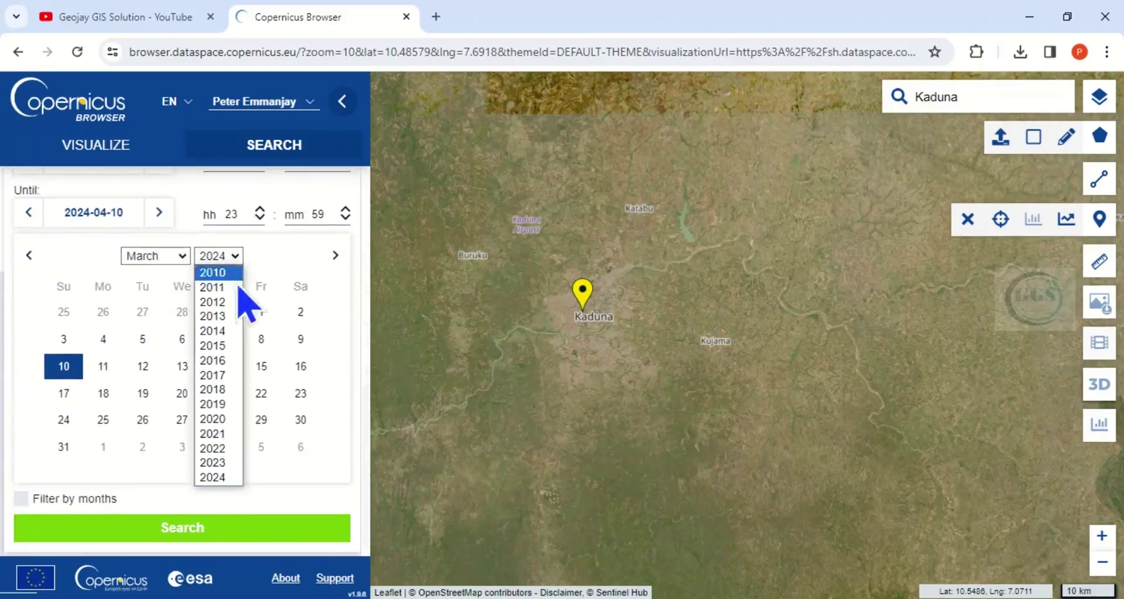
click(215, 467)
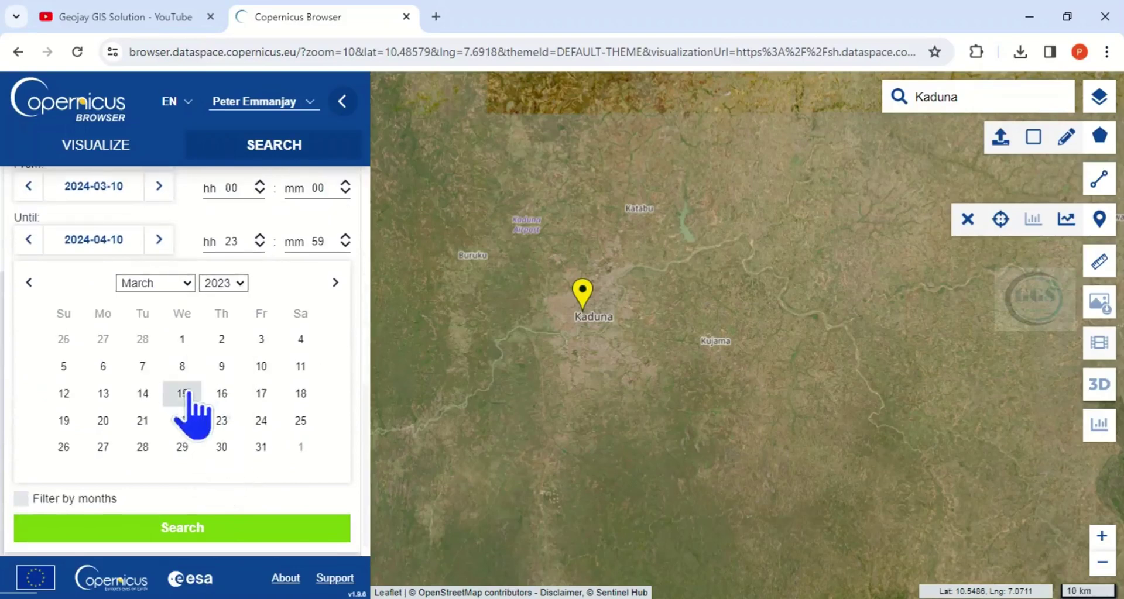
click(182, 339)
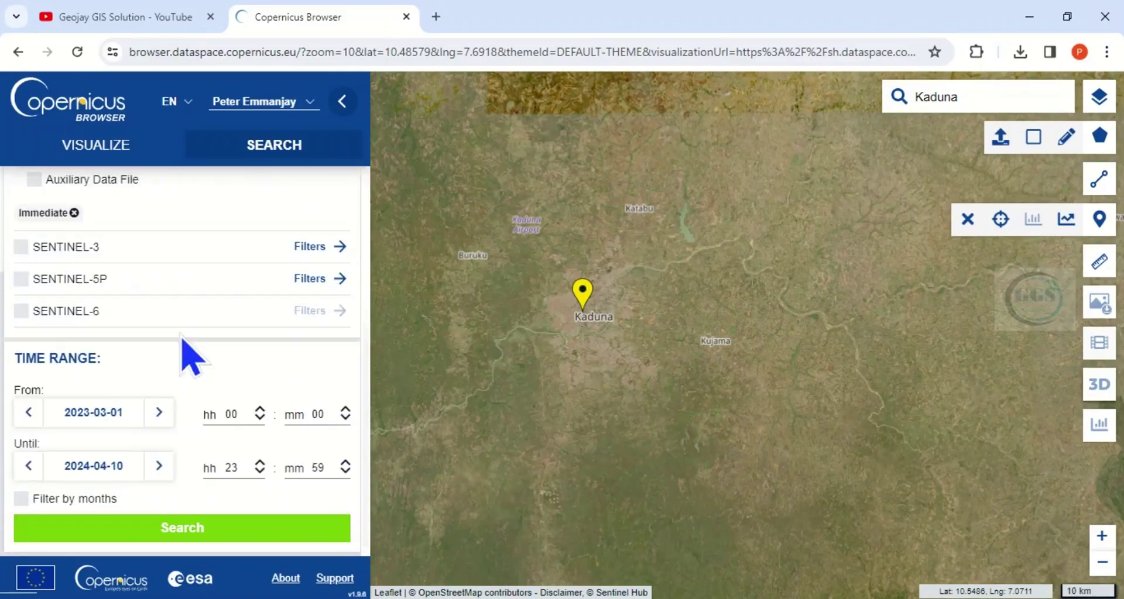
Step: Set the end date of the time range to 2023-11-30 and run the product search
click(125, 465)
scroll(188, 462, down, 4)
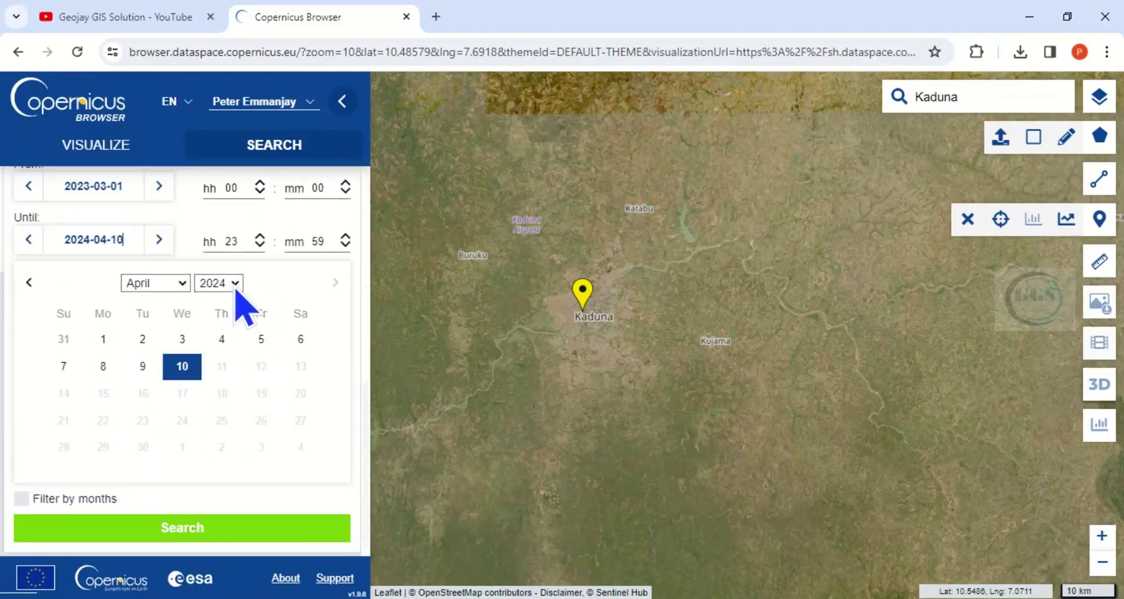
click(236, 287)
click(223, 301)
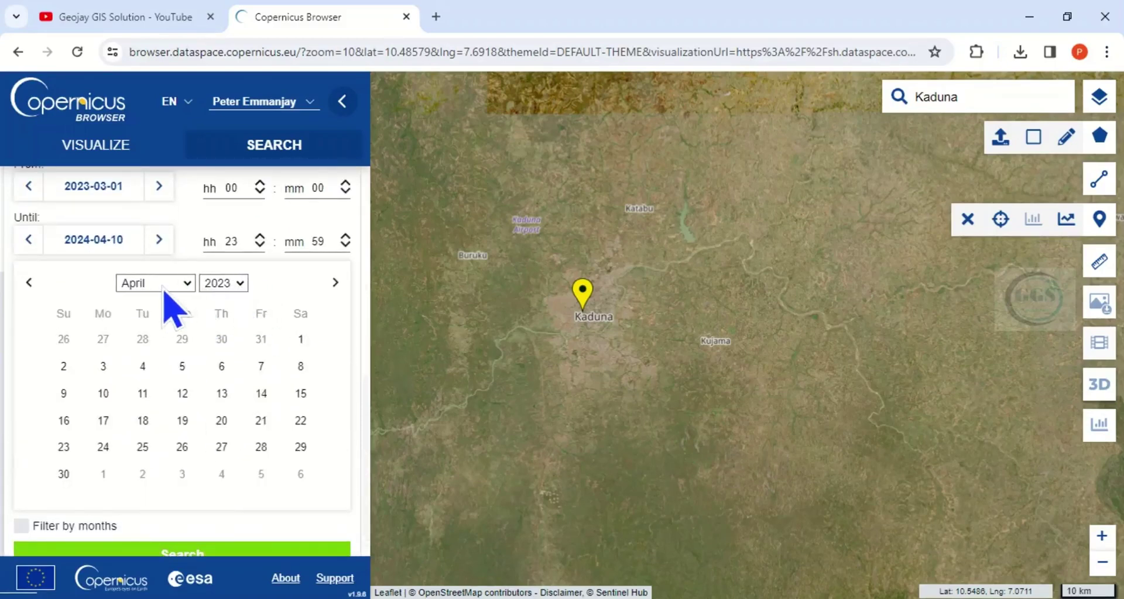
click(184, 287)
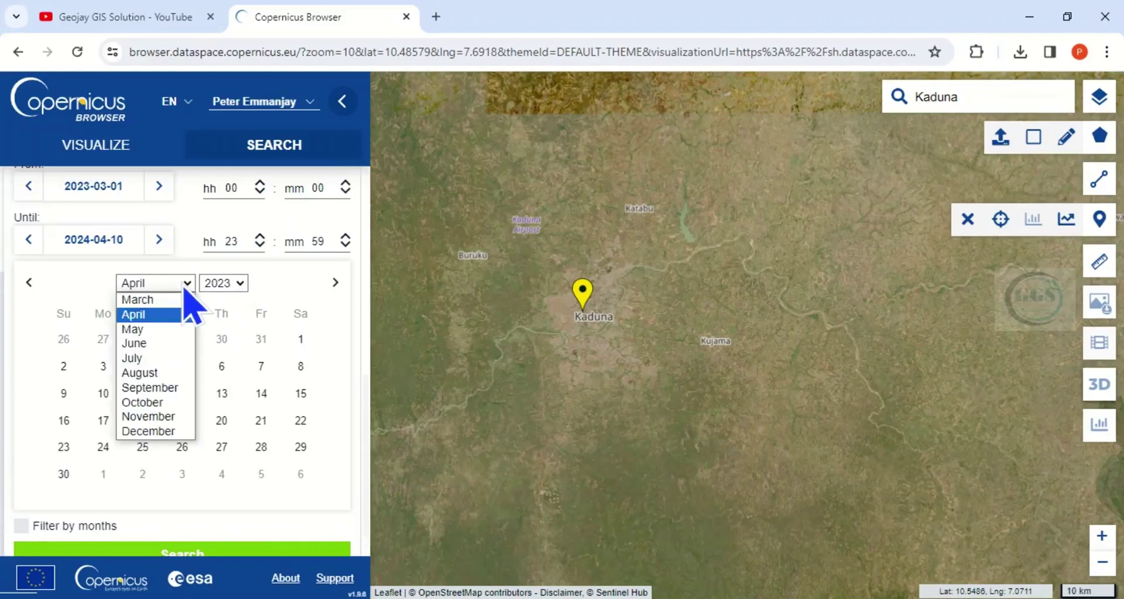
click(149, 416)
click(223, 450)
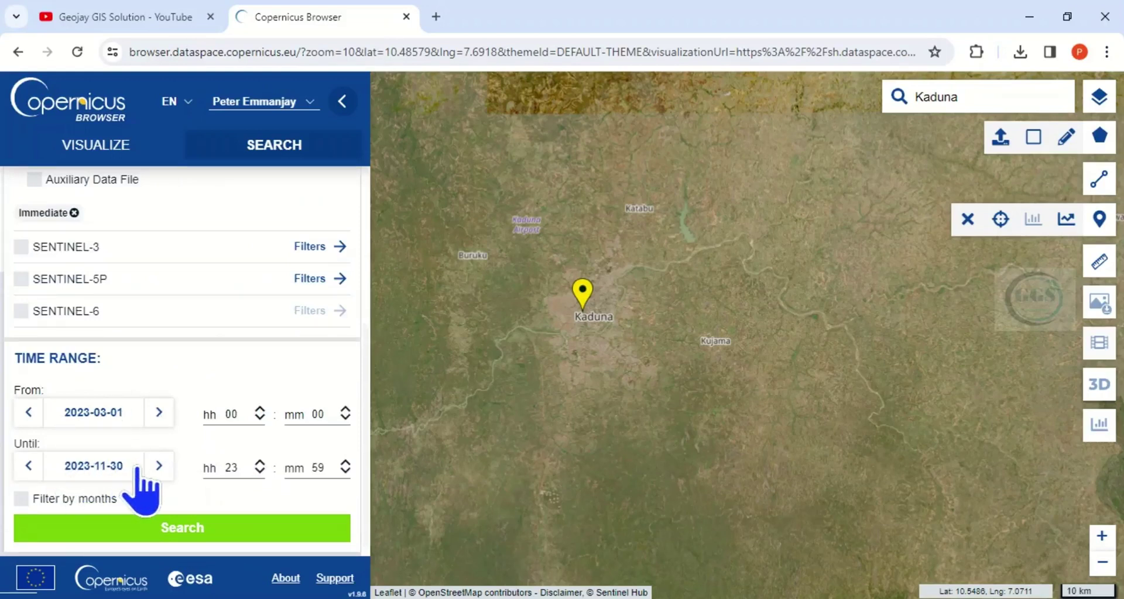
click(183, 528)
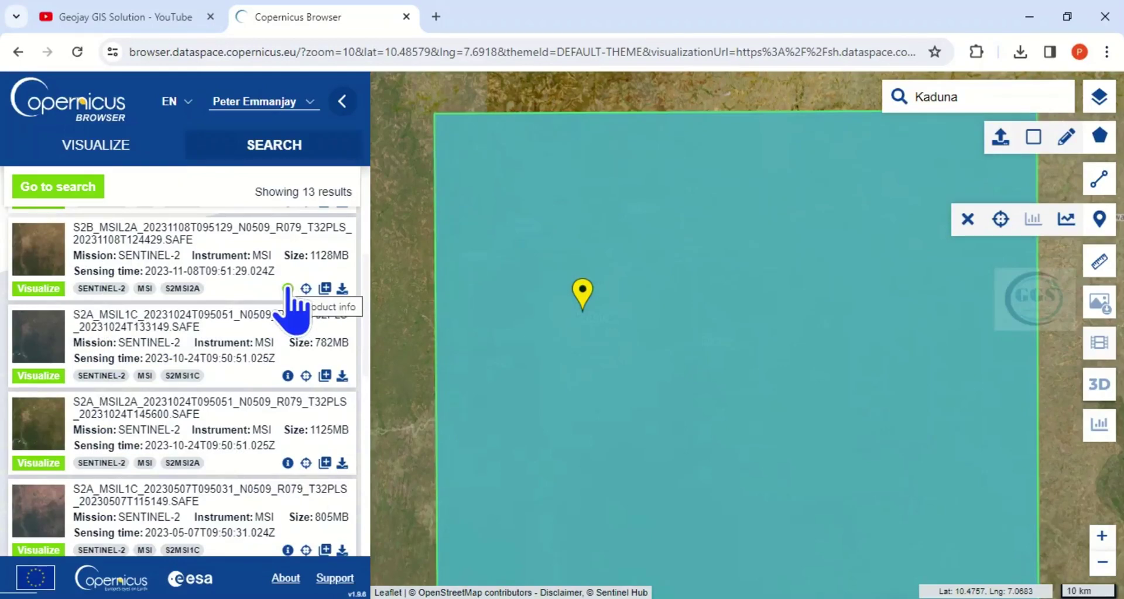
Step: Examine the product info of S2B_MSIL2A_20231108T095129_N0509_R079_T32PLS_20231108T124429.SAFE, including its sensing time, cloud cover, footprint and processing details
click(287, 289)
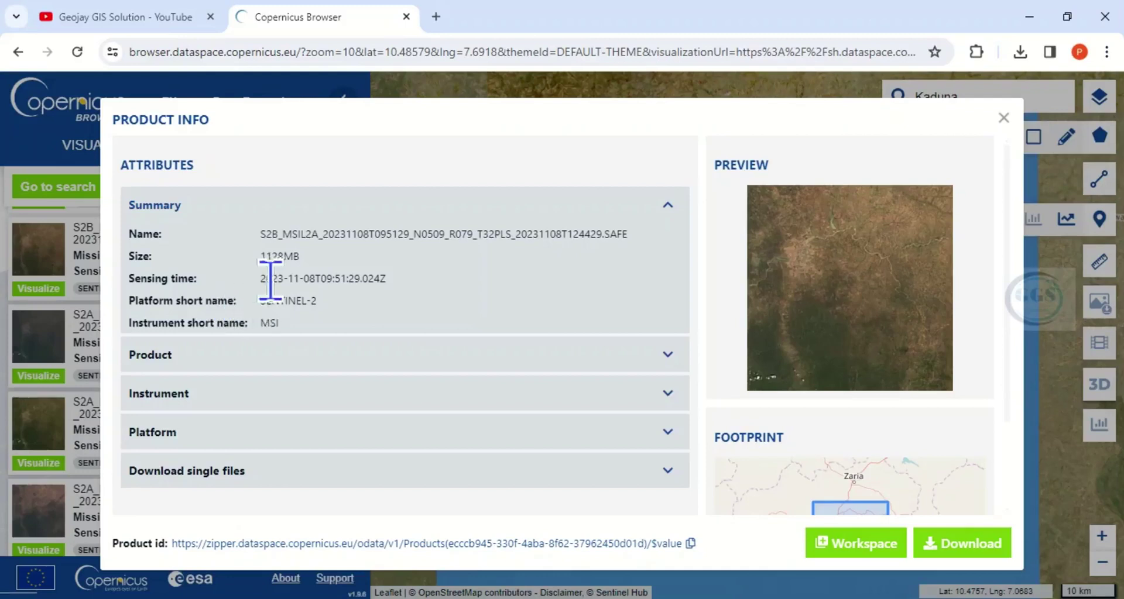
drag(383, 277, 261, 285)
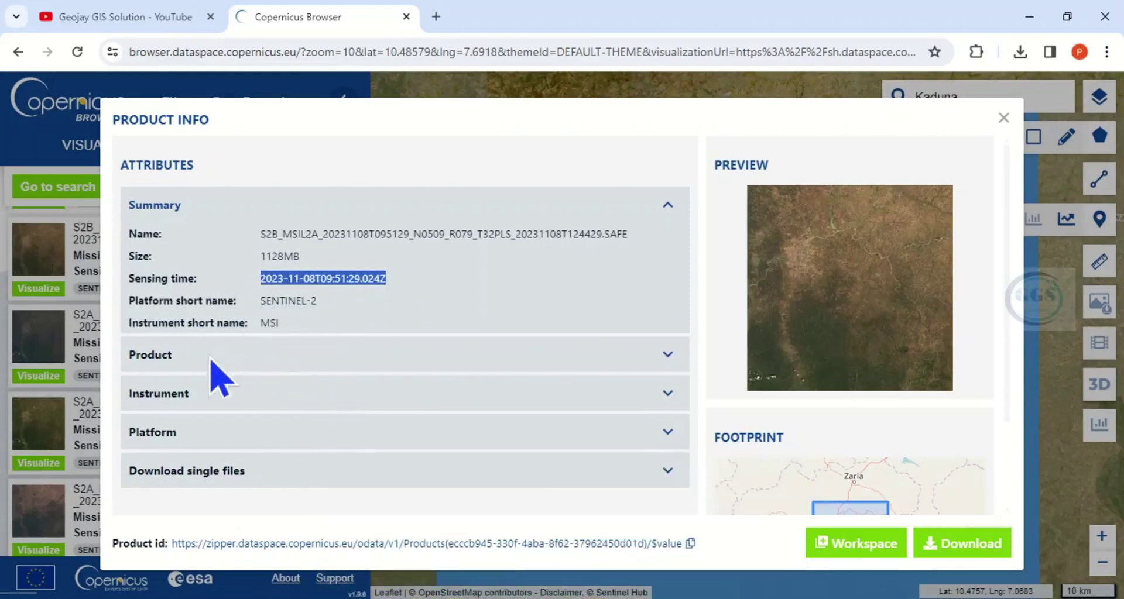
click(667, 356)
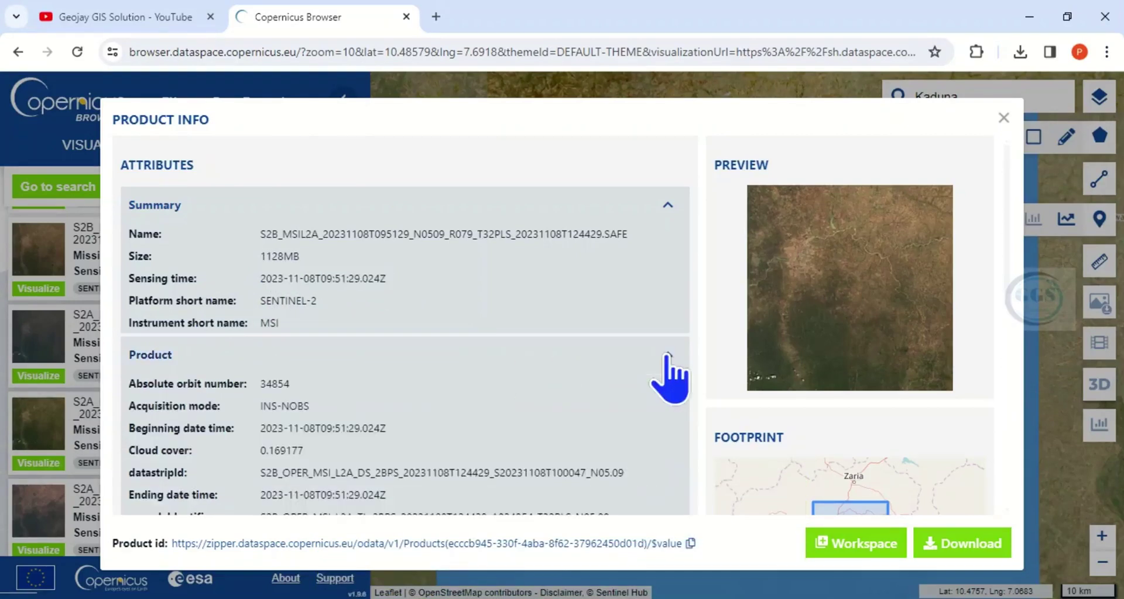
scroll(291, 383, down, 2)
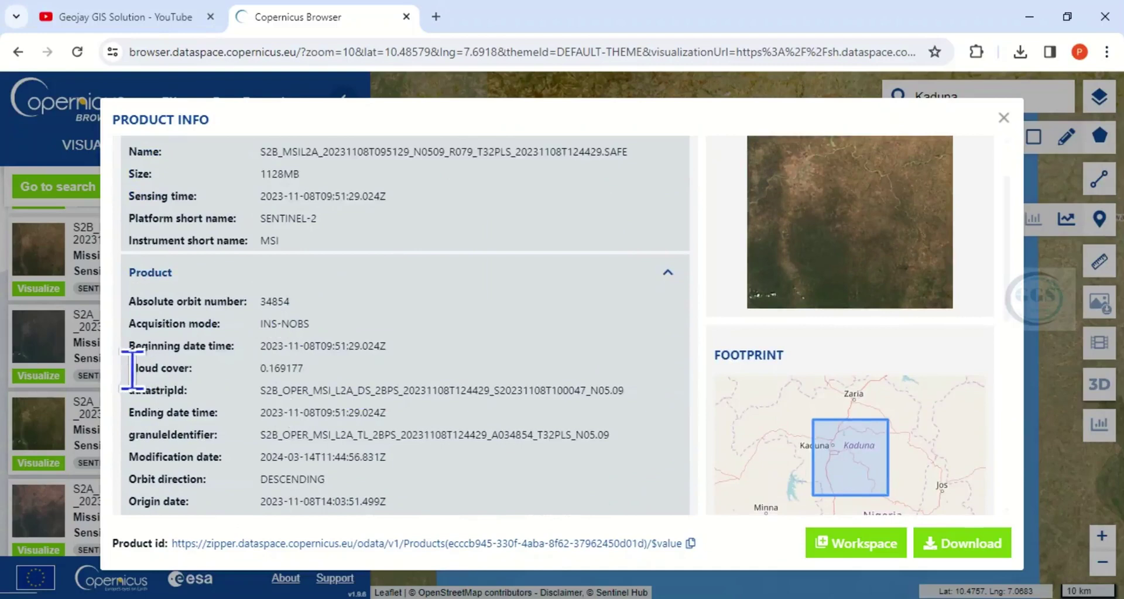
drag(132, 368, 320, 379)
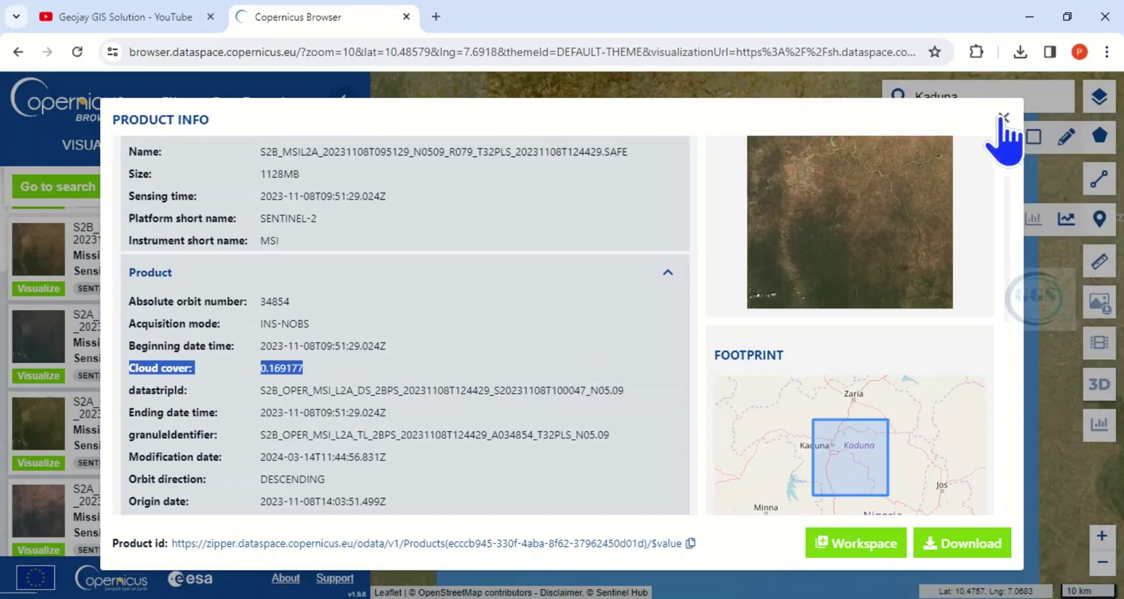
scroll(447, 371, down, 2)
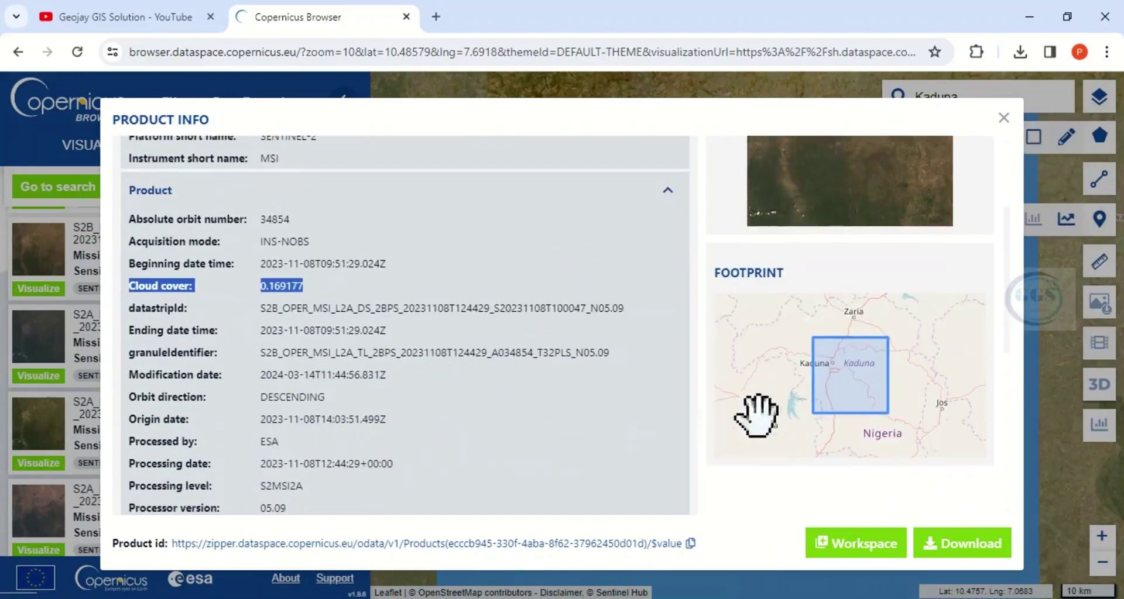
scroll(971, 489, down, 4)
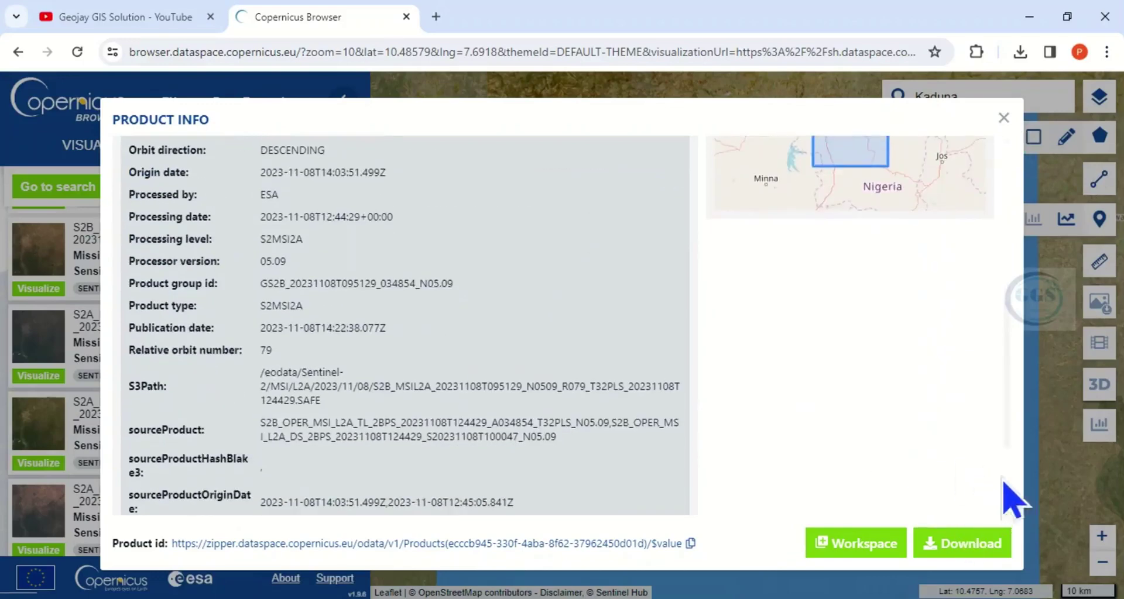
scroll(1003, 489, down, 2)
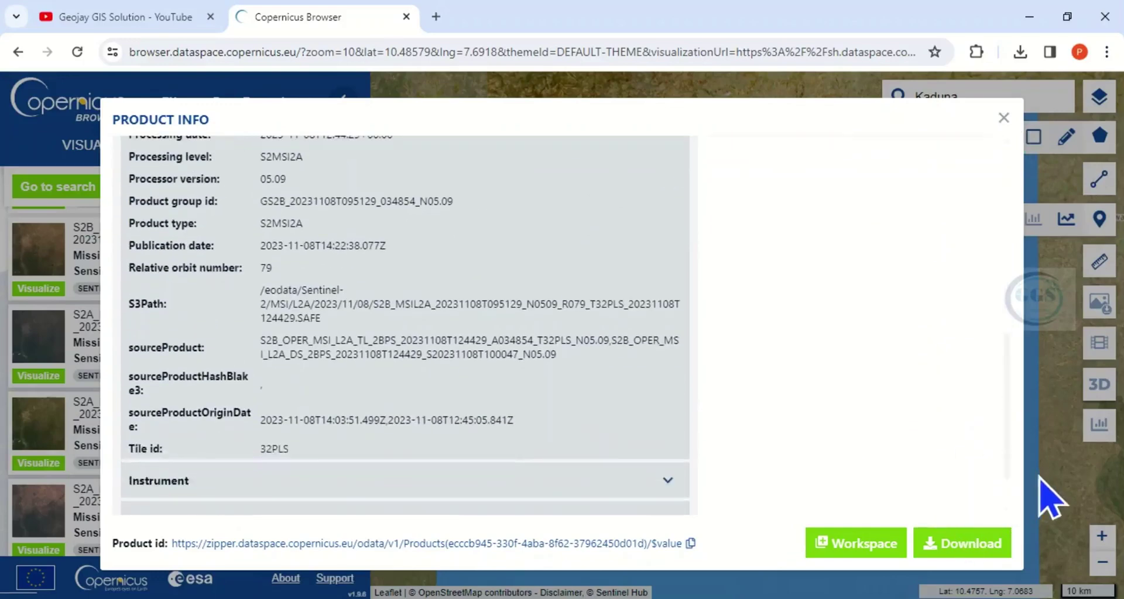
Step: Start downloading the inspected Sentinel-2 product and cancel the transfer
click(962, 541)
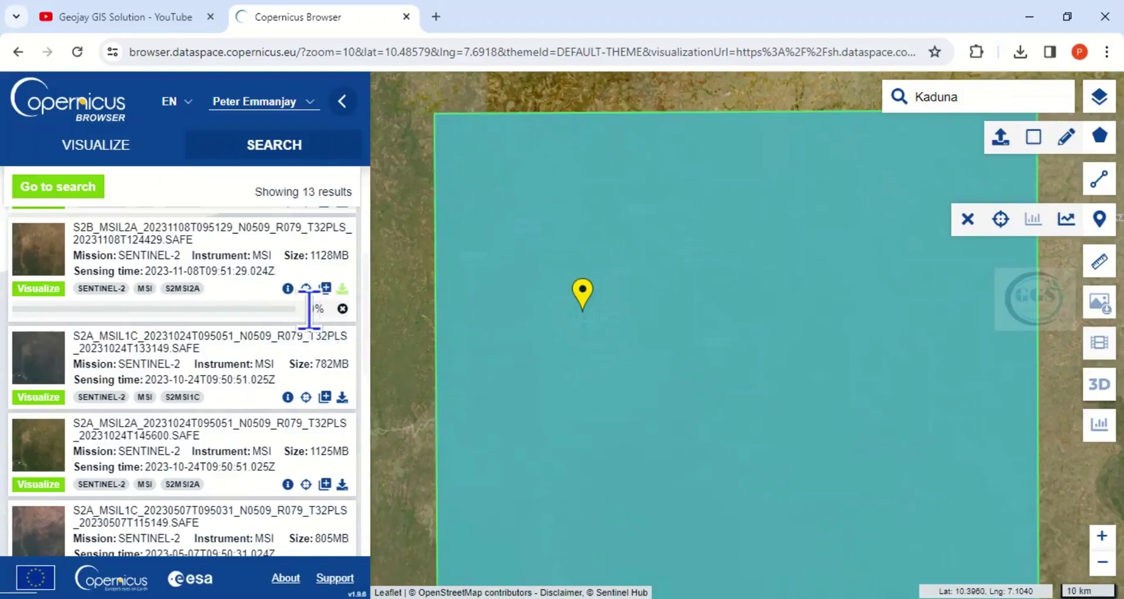
click(342, 309)
Step: Find the S2B_MSIL2A_20231108T095129 zip in the recent download history and switch to the Downloads folder in File Explorer
click(1020, 52)
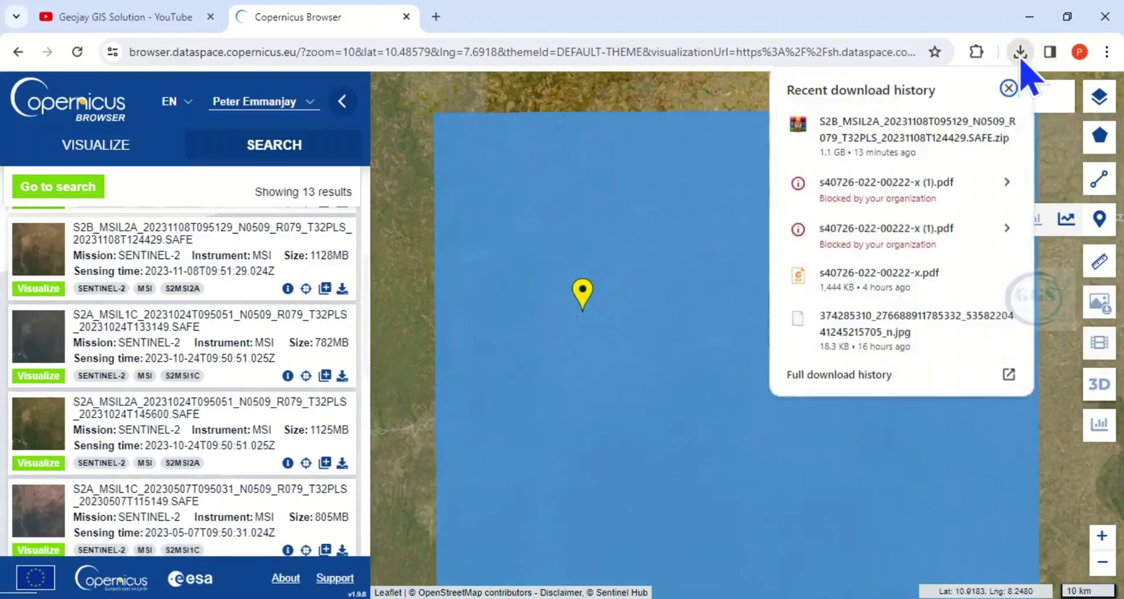
mouse_move(878, 143)
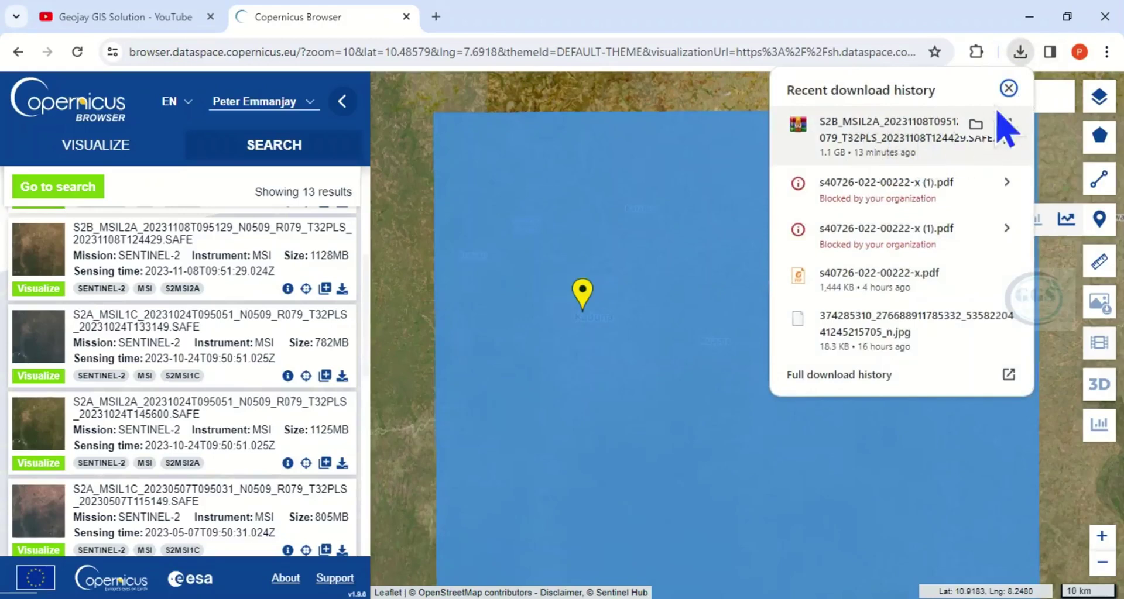
click(1020, 54)
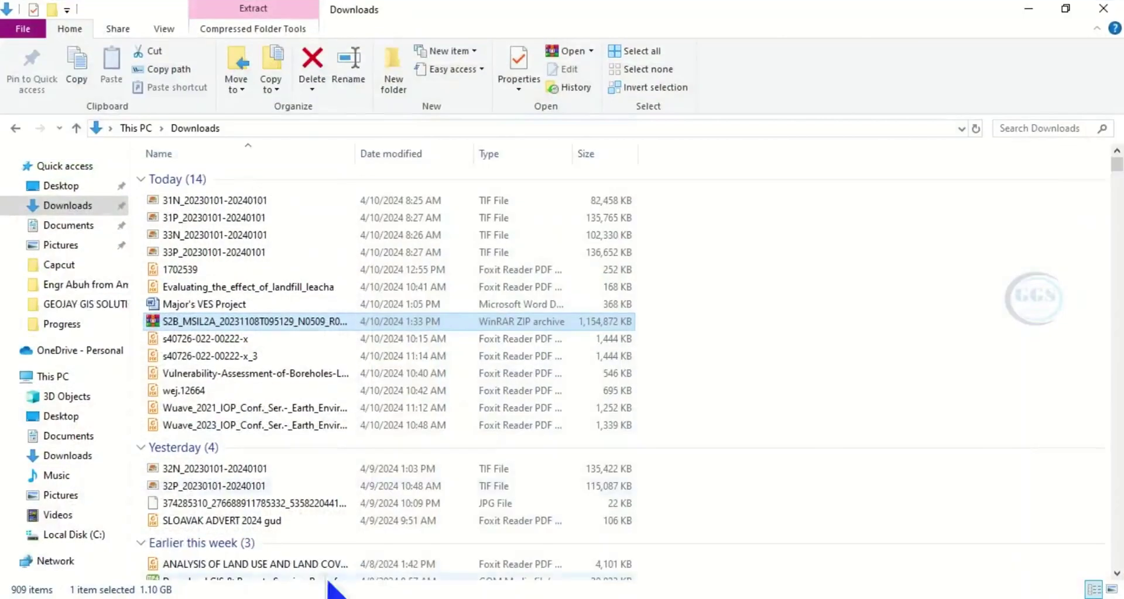
click(55, 206)
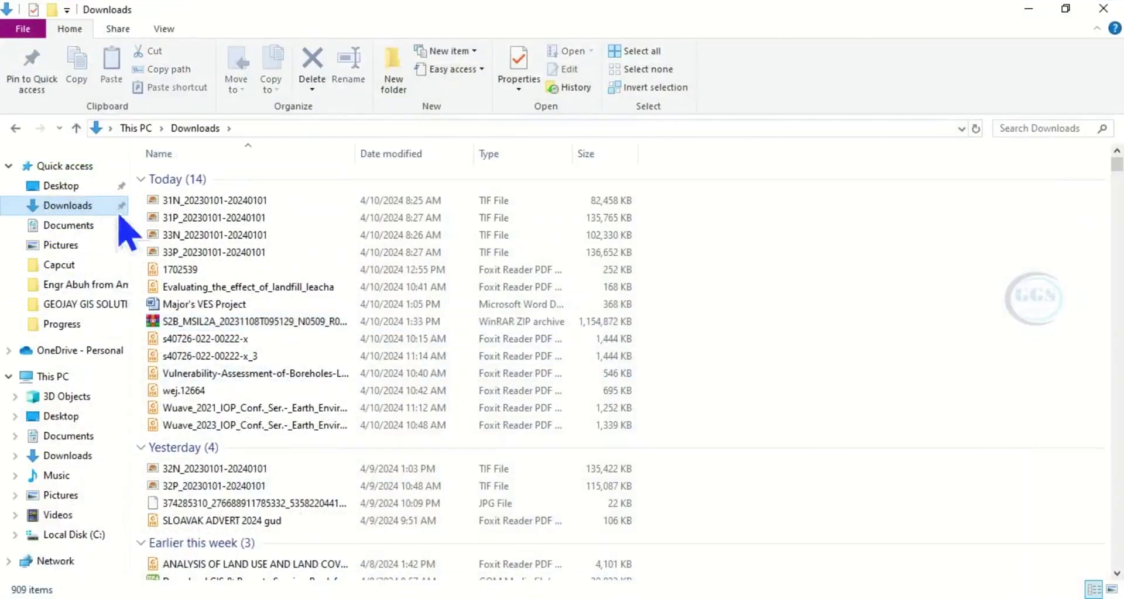
Step: Extract the S2B_MSIL2A_20231108T095129 zip archive with WinRAR into its own folder in Downloads and select the extracted folder
click(253, 324)
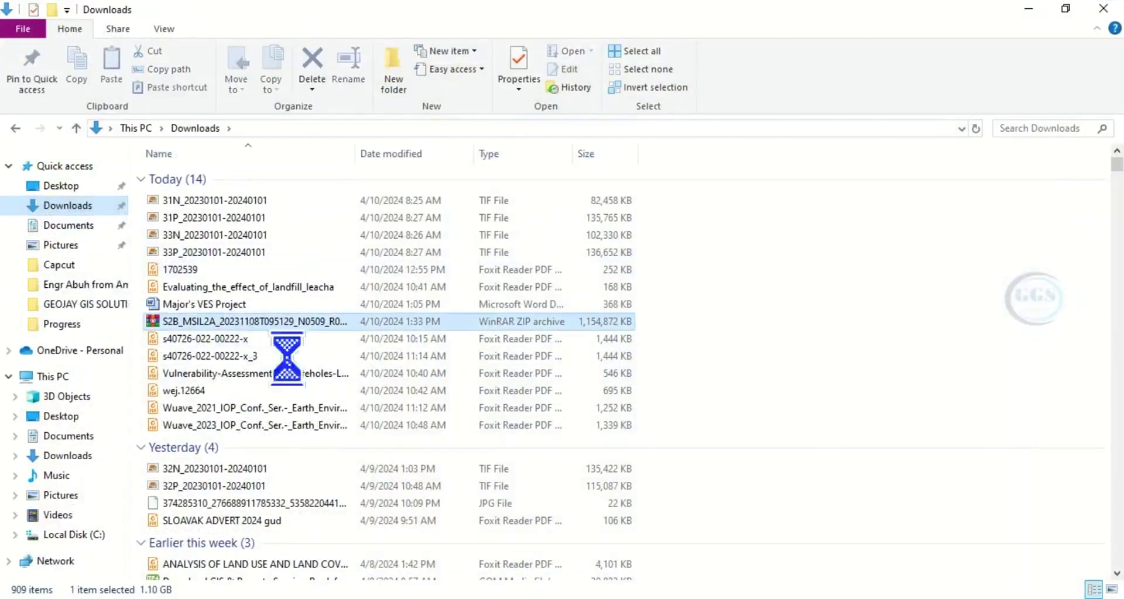
right_click(261, 323)
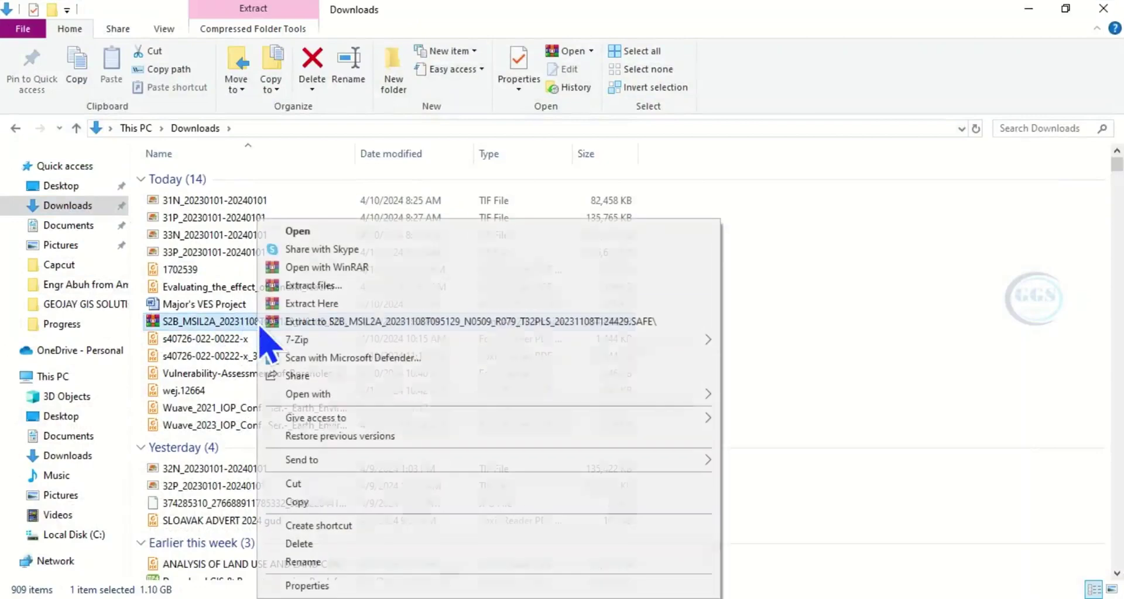
click(306, 287)
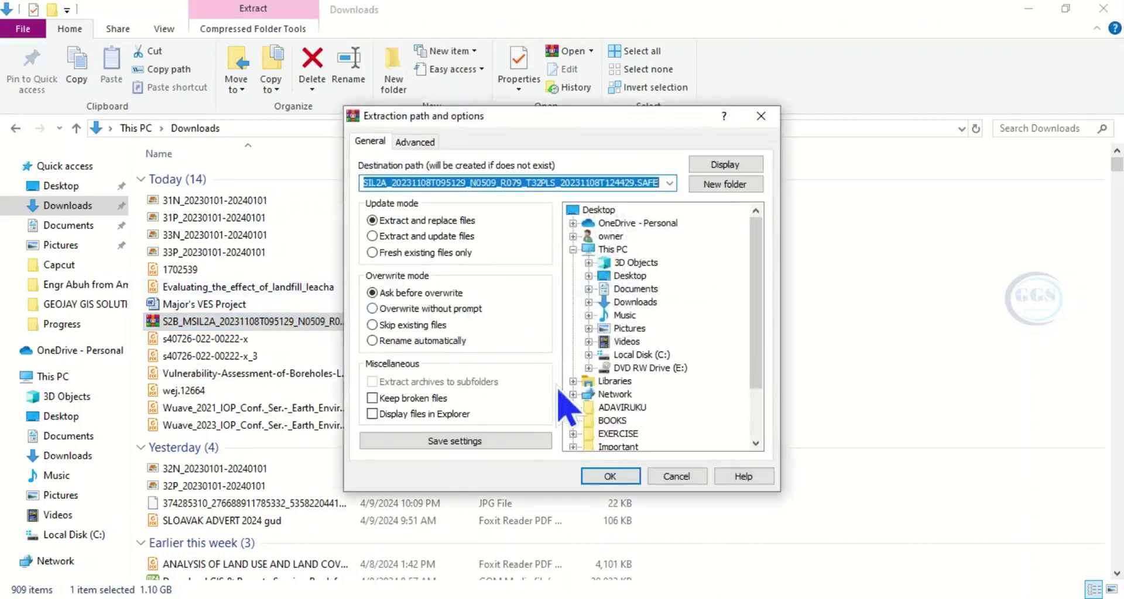
click(609, 477)
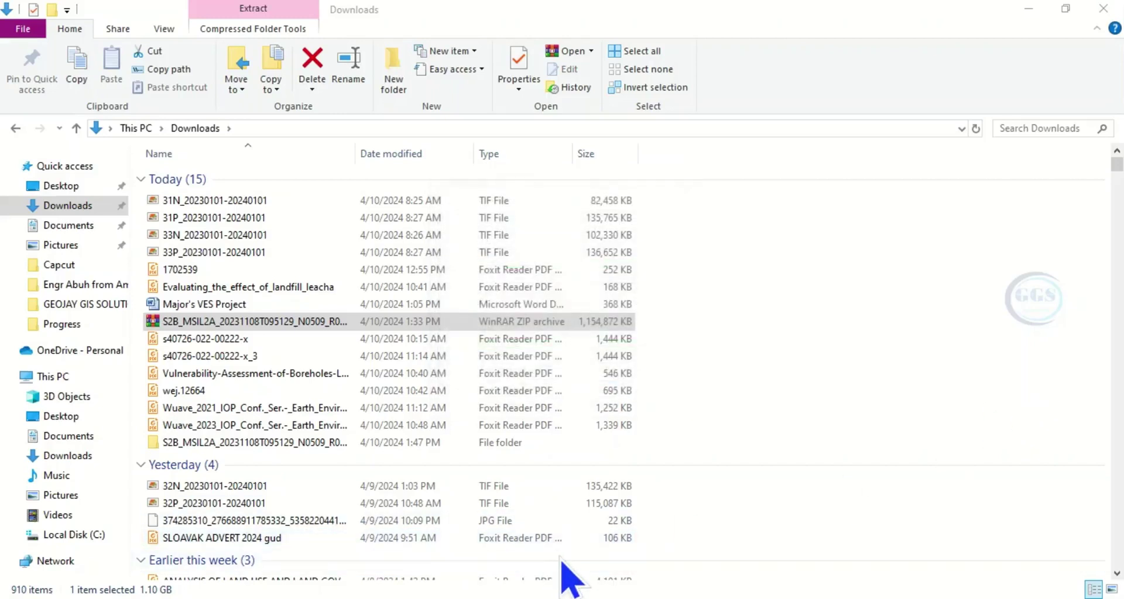
click(260, 444)
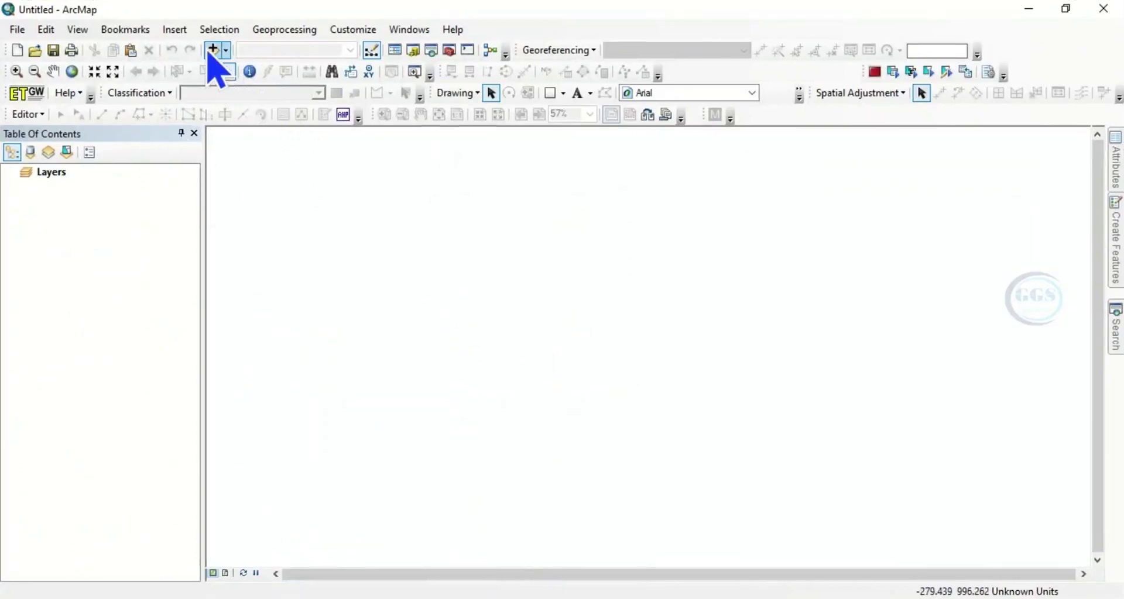
Step: Switch to ArcMap and start adding data from the C:\Users\owner\Downloads folder connection
click(211, 51)
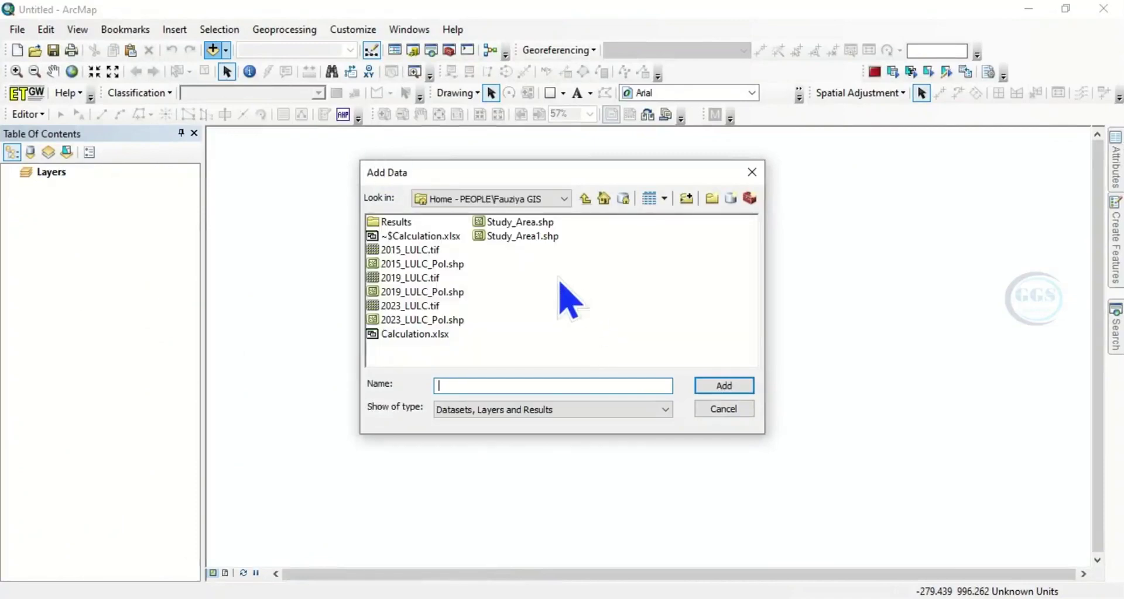
click(565, 199)
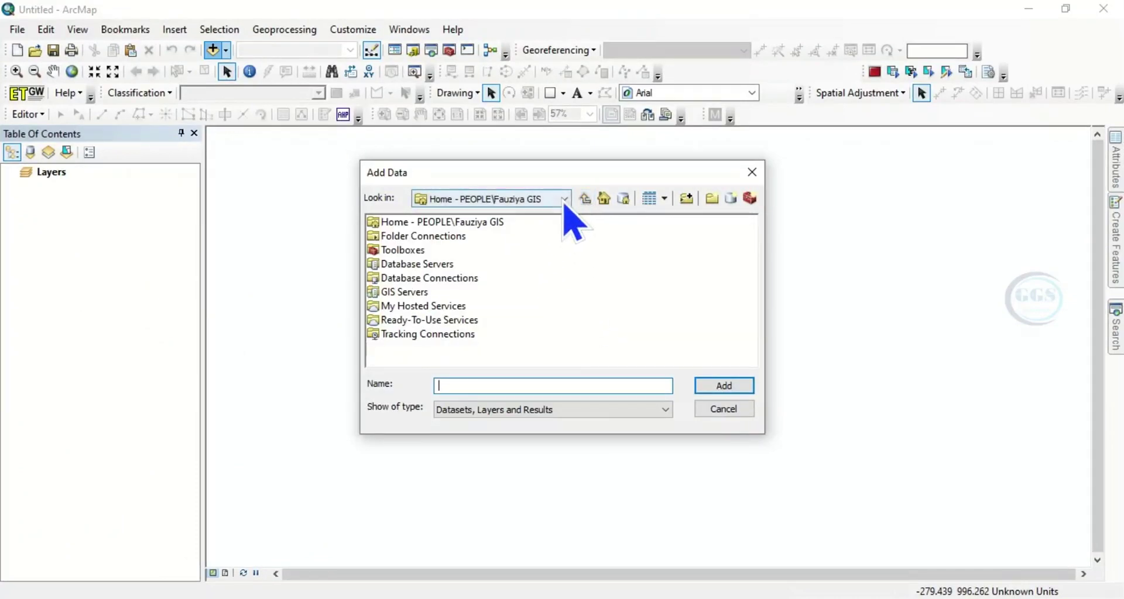
click(565, 199)
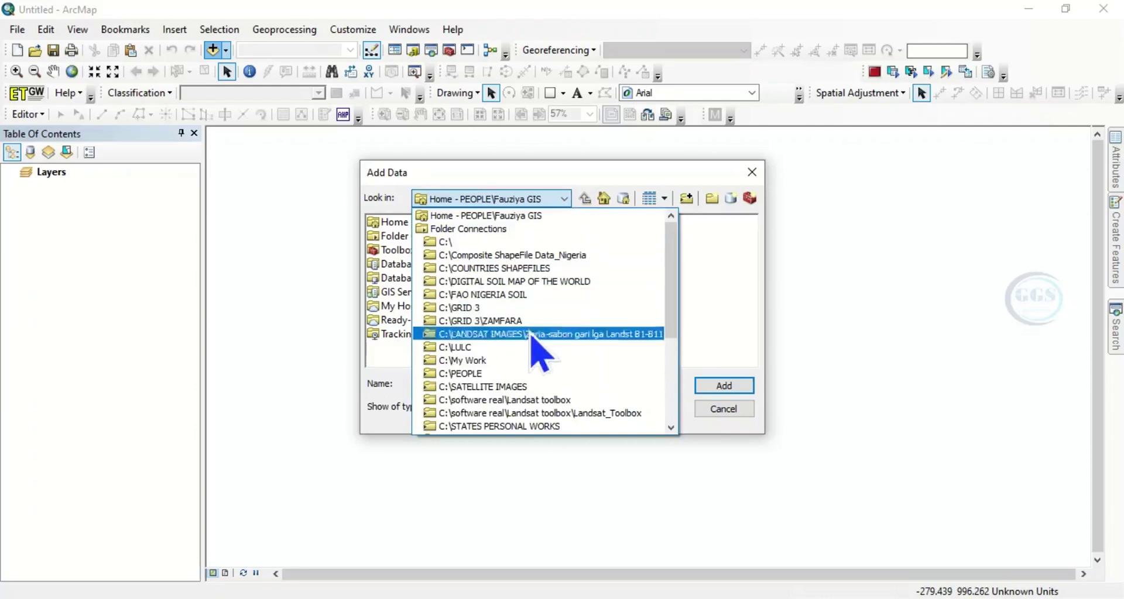
scroll(527, 403, down, 1)
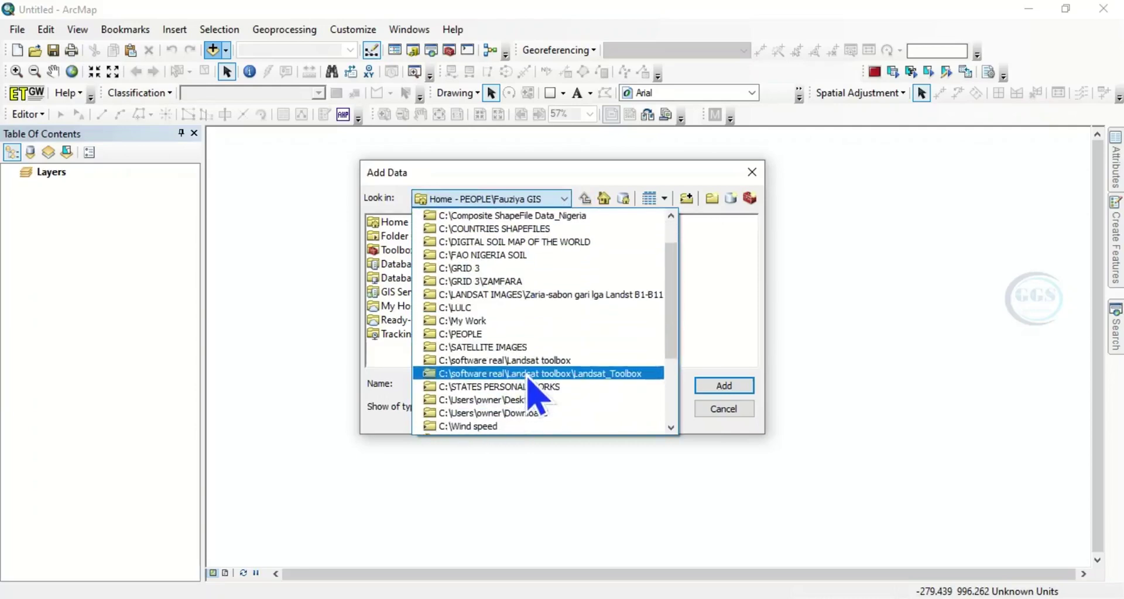
click(525, 415)
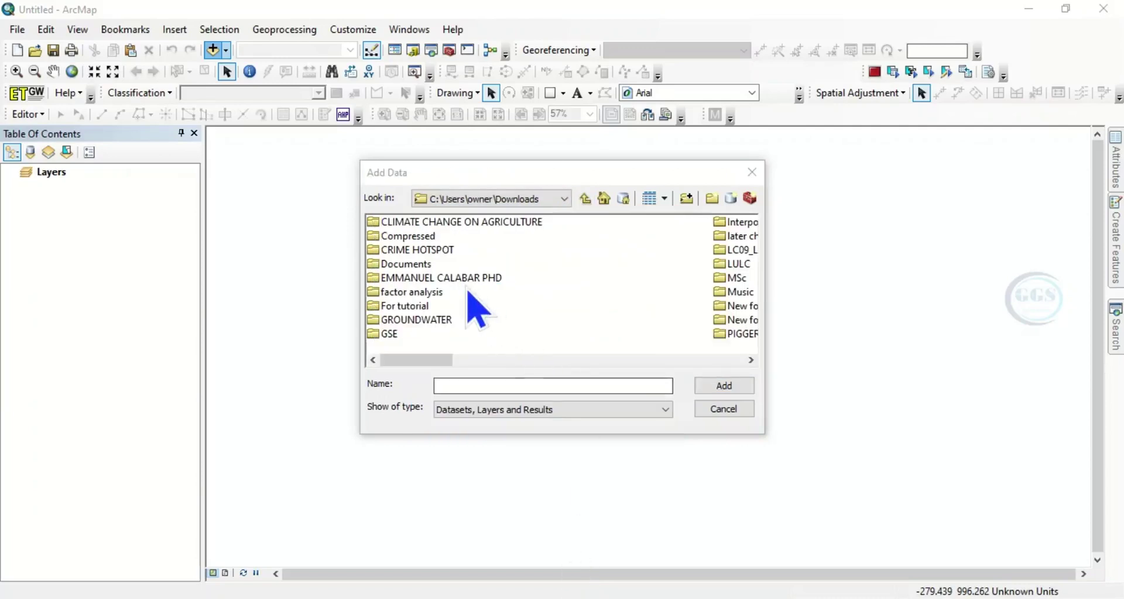
Step: Browse inside the extracted S2B_MSIL2A_20231108T095129 SAFE folder through GRANULE and the L2A_T32PLS folder to IMG_DATA
scroll(510, 292, down, 1)
scroll(512, 292, down, 1)
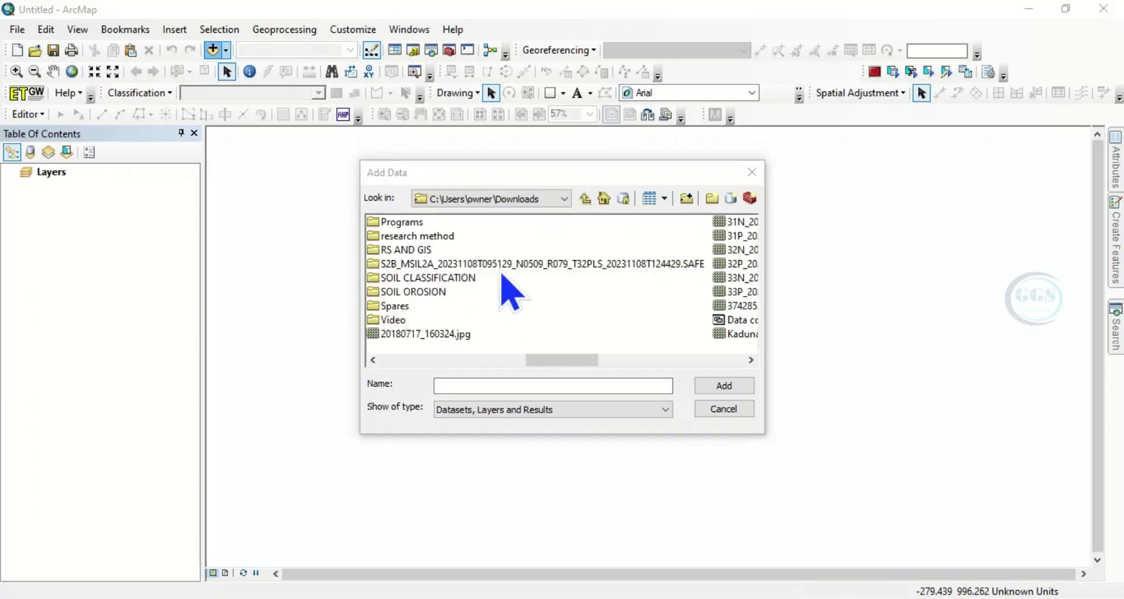
scroll(503, 278, up, 1)
scroll(504, 278, down, 1)
click(452, 265)
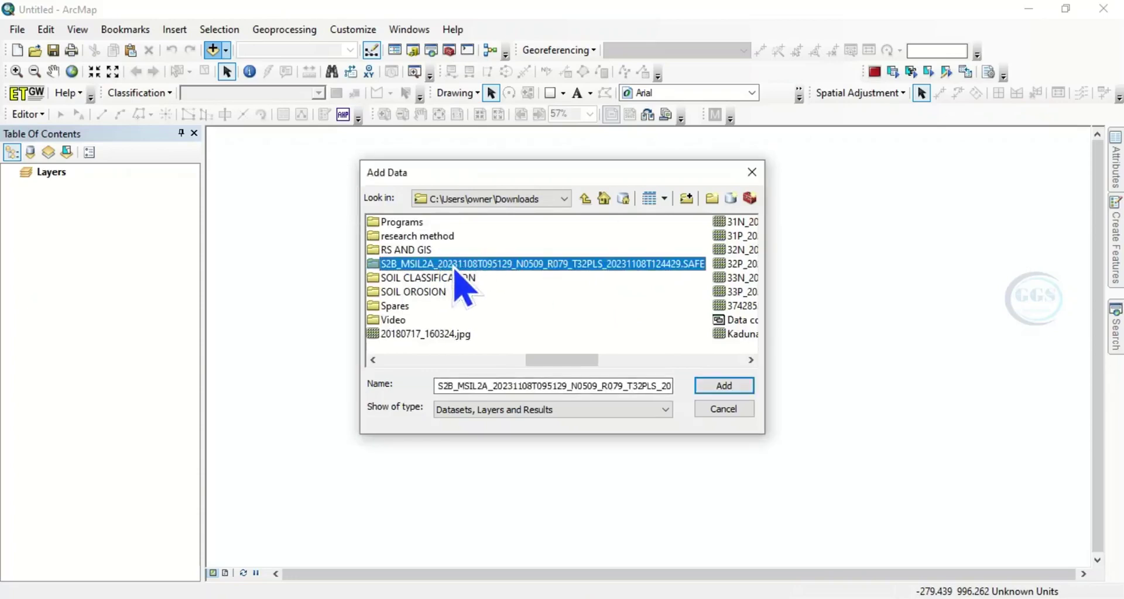
double_click(455, 267)
double_click(436, 223)
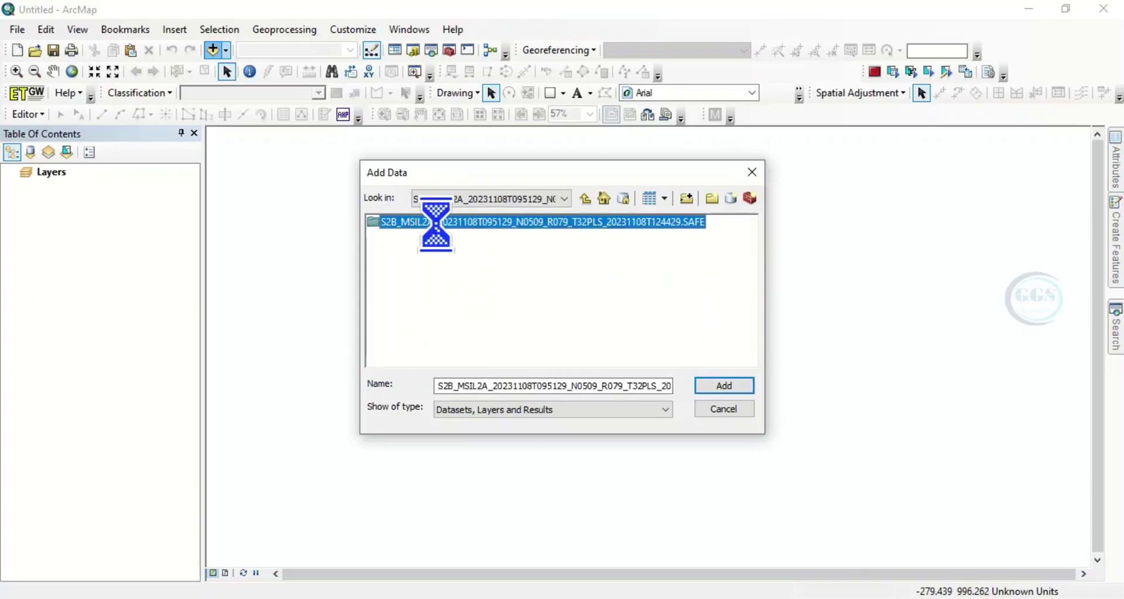
double_click(409, 237)
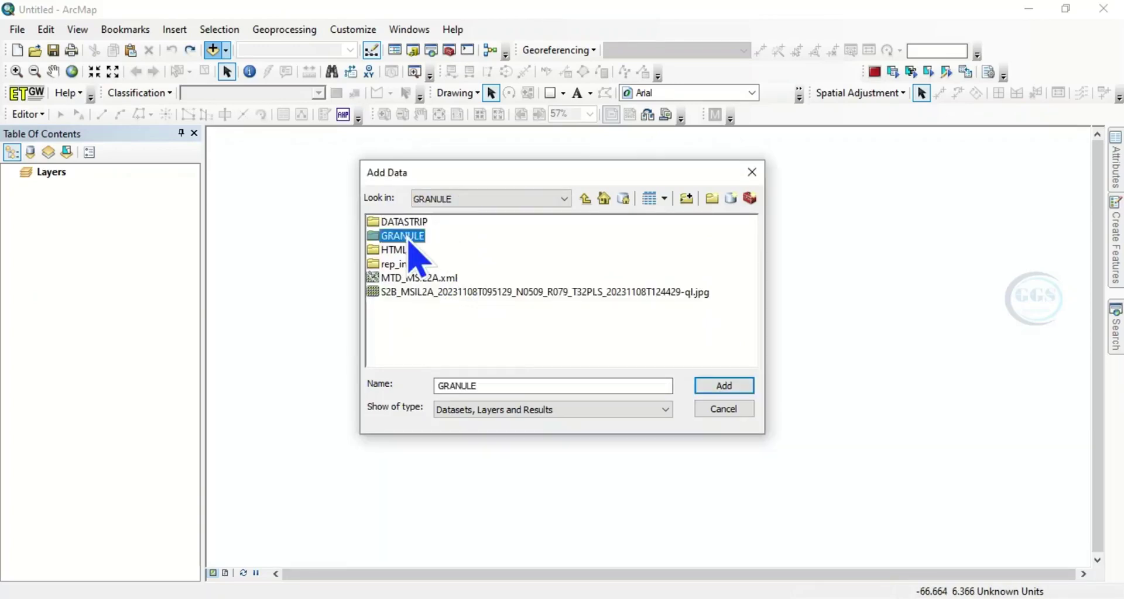
double_click(440, 226)
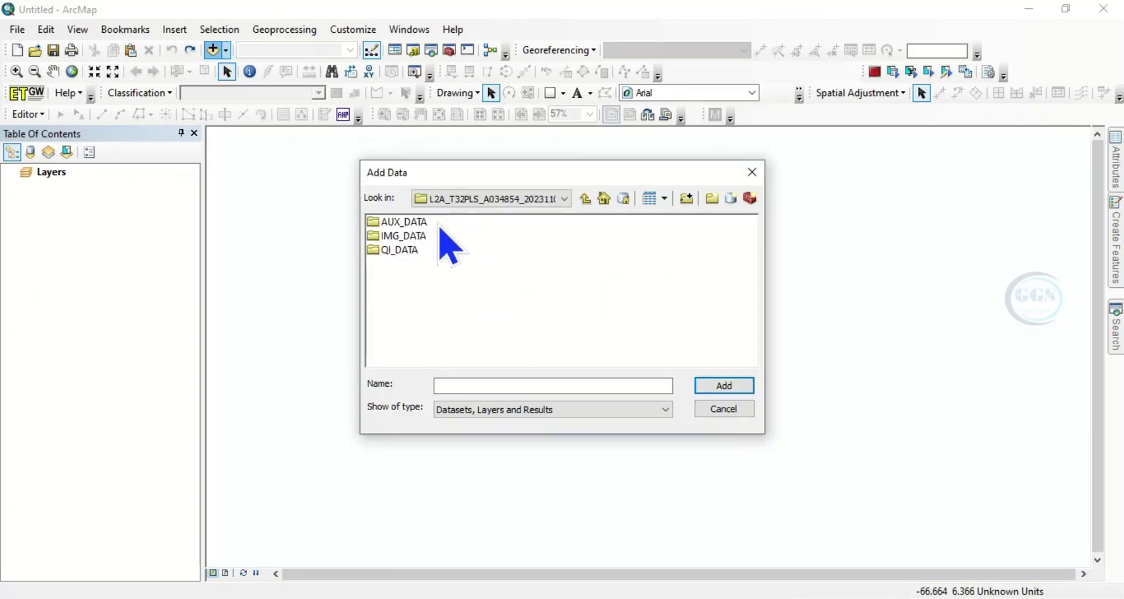
double_click(414, 237)
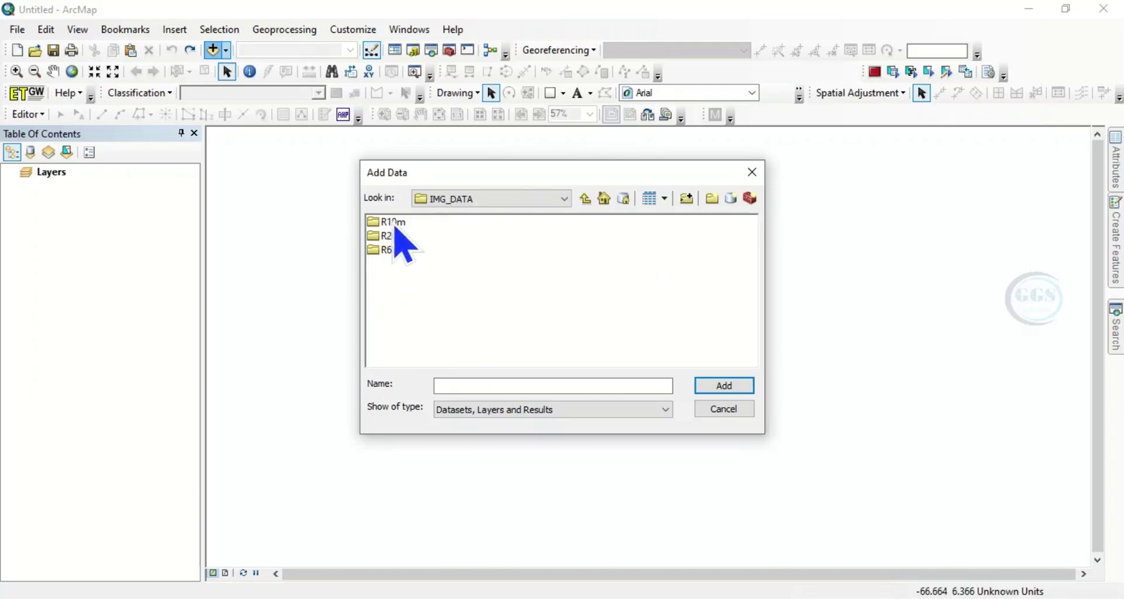
Step: Examine the band files in the R10m, R20m and R60m resolution folders and return to IMG_DATA
double_click(393, 225)
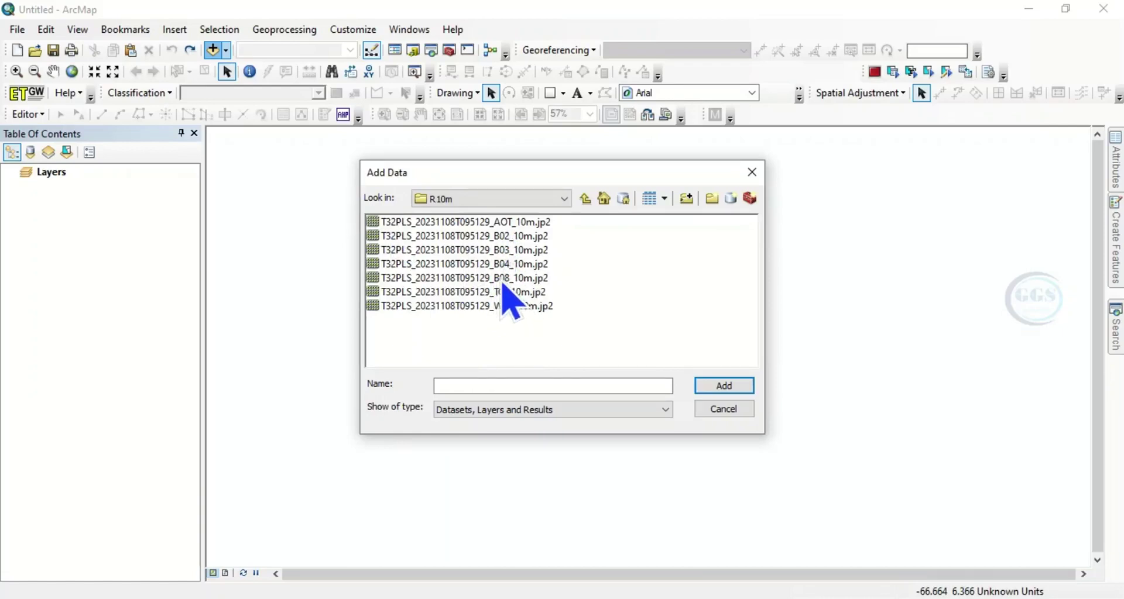
click(585, 199)
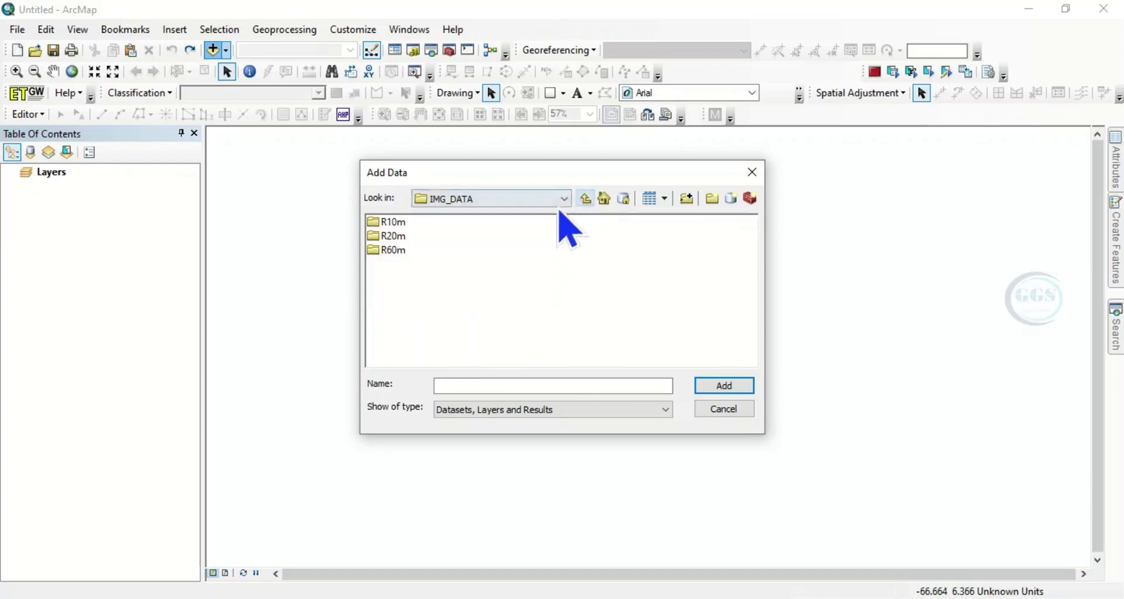
double_click(393, 238)
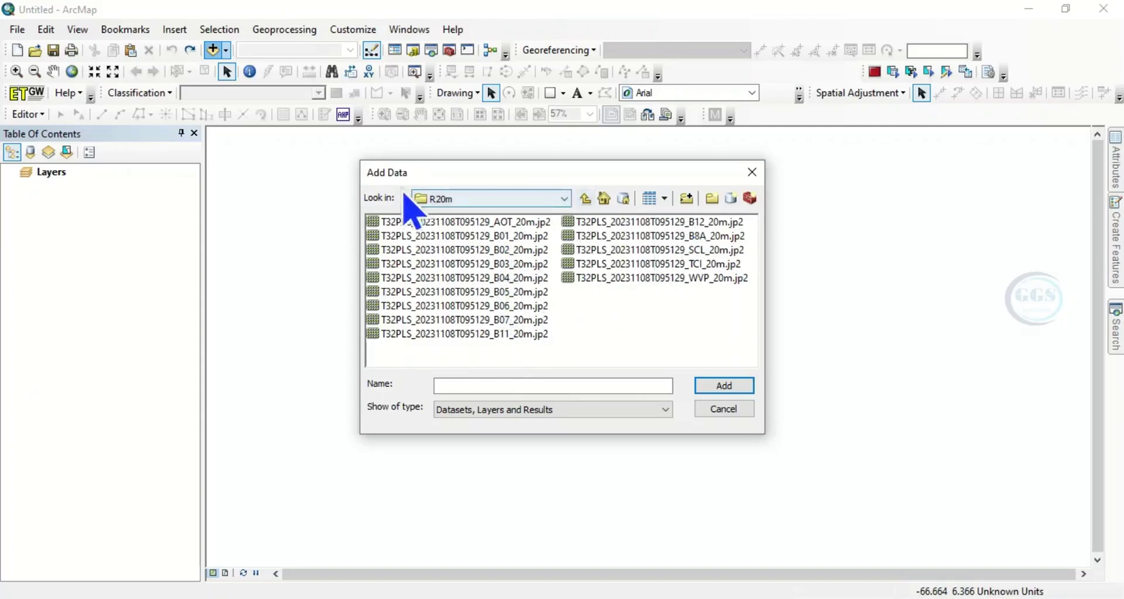
click(585, 199)
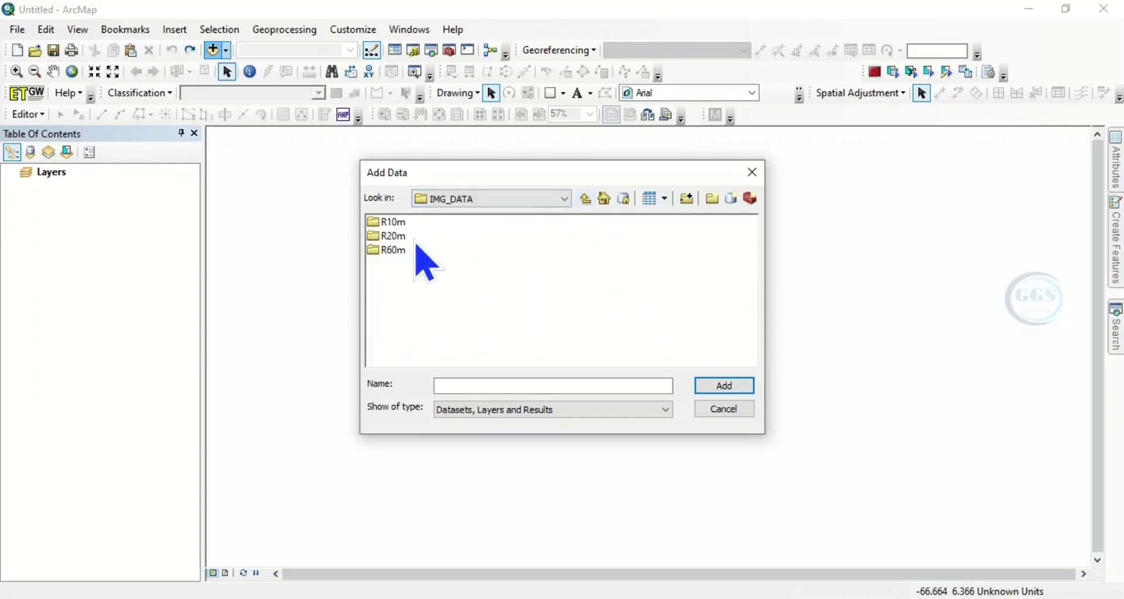
double_click(396, 251)
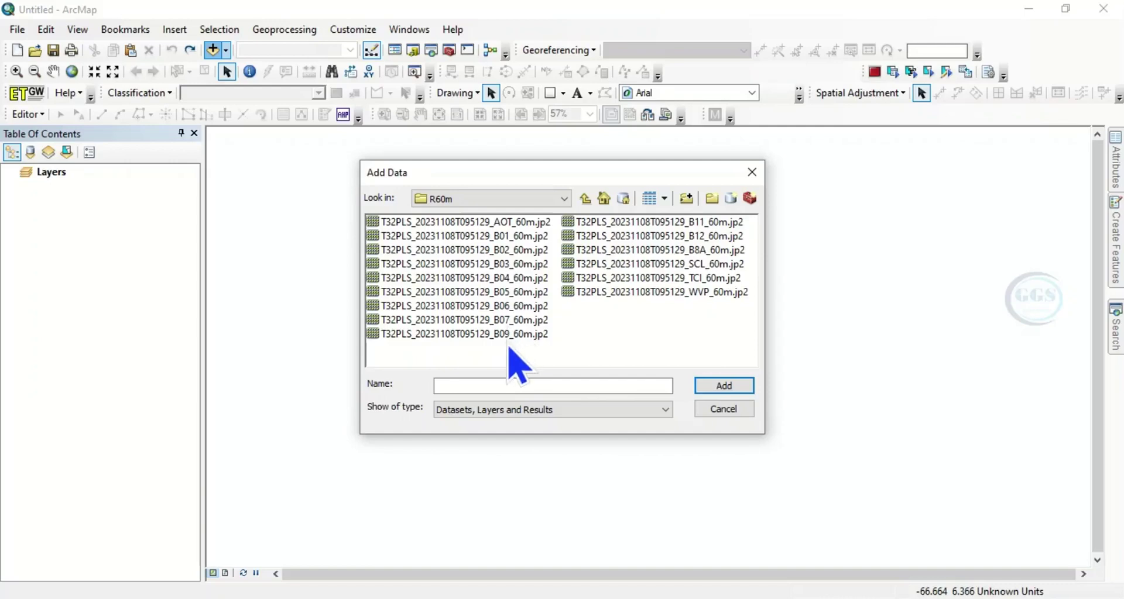
click(585, 200)
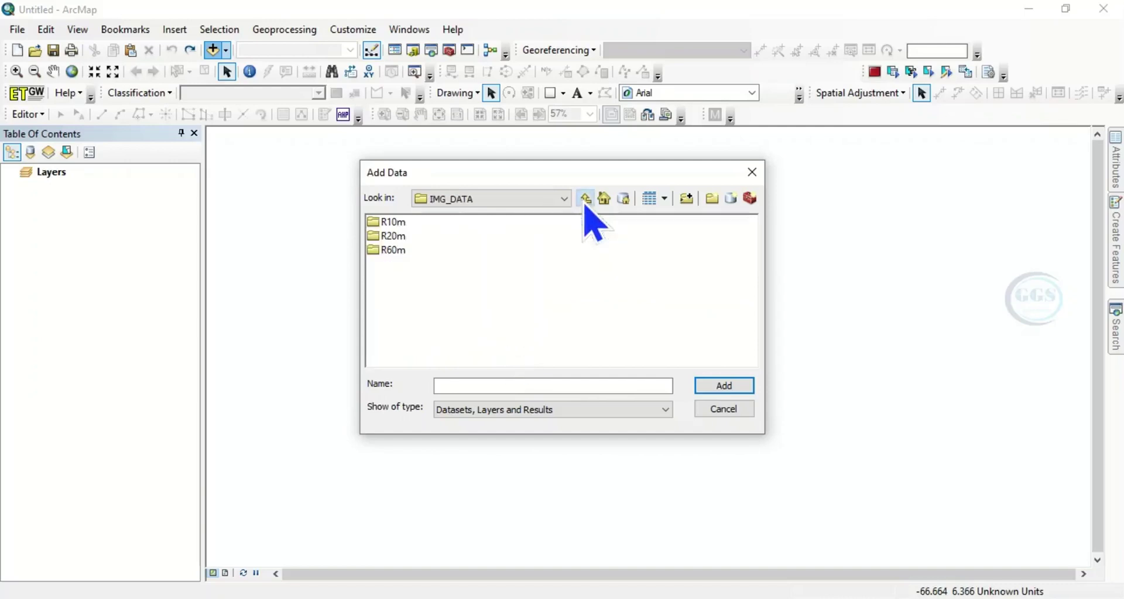
Step: Add the B02, B03 and B04 10 m band rasters from the R10m folder to the map
double_click(400, 223)
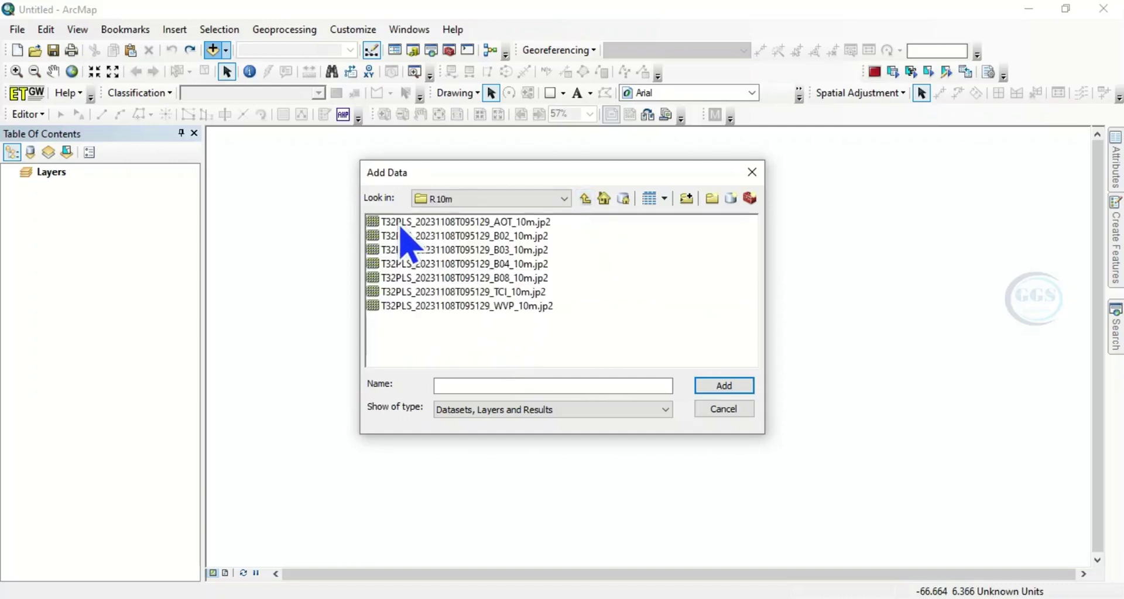
click(480, 236)
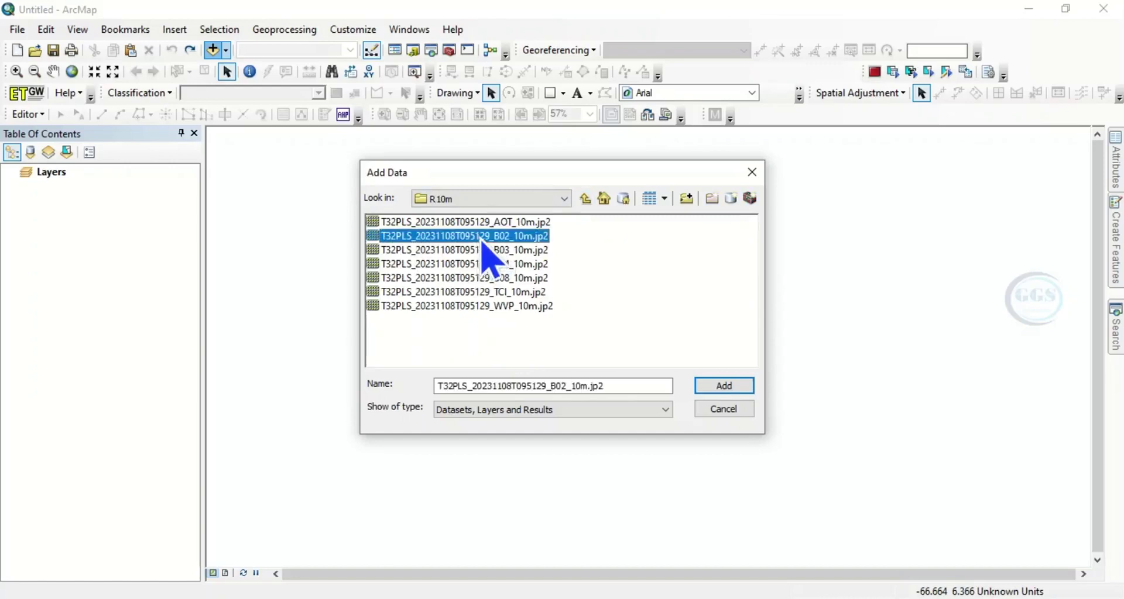
ctrl+click(489, 252)
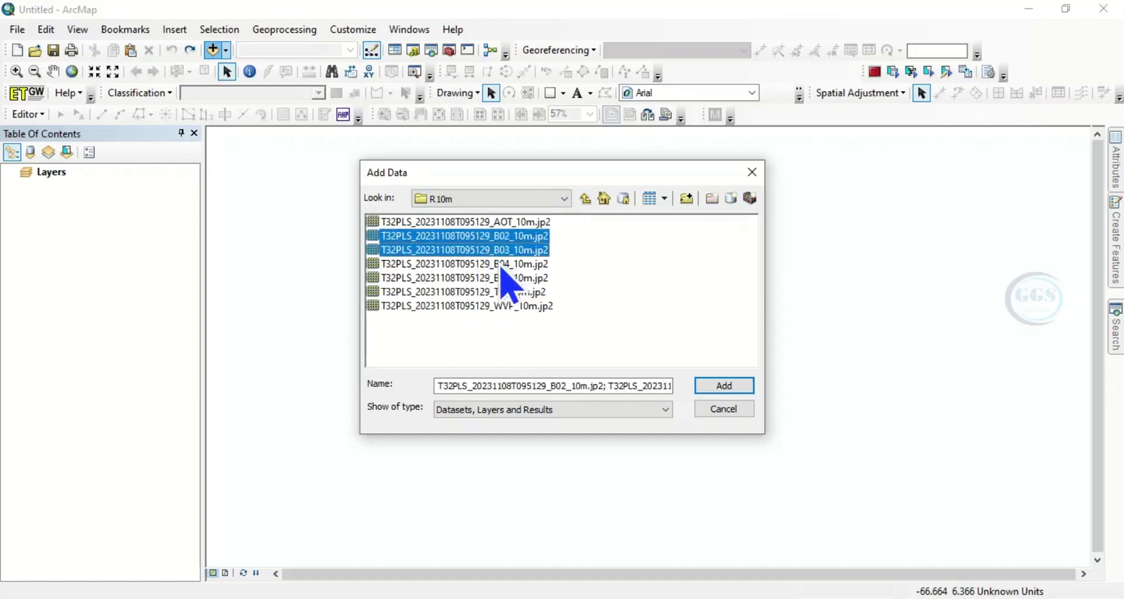
ctrl+click(502, 265)
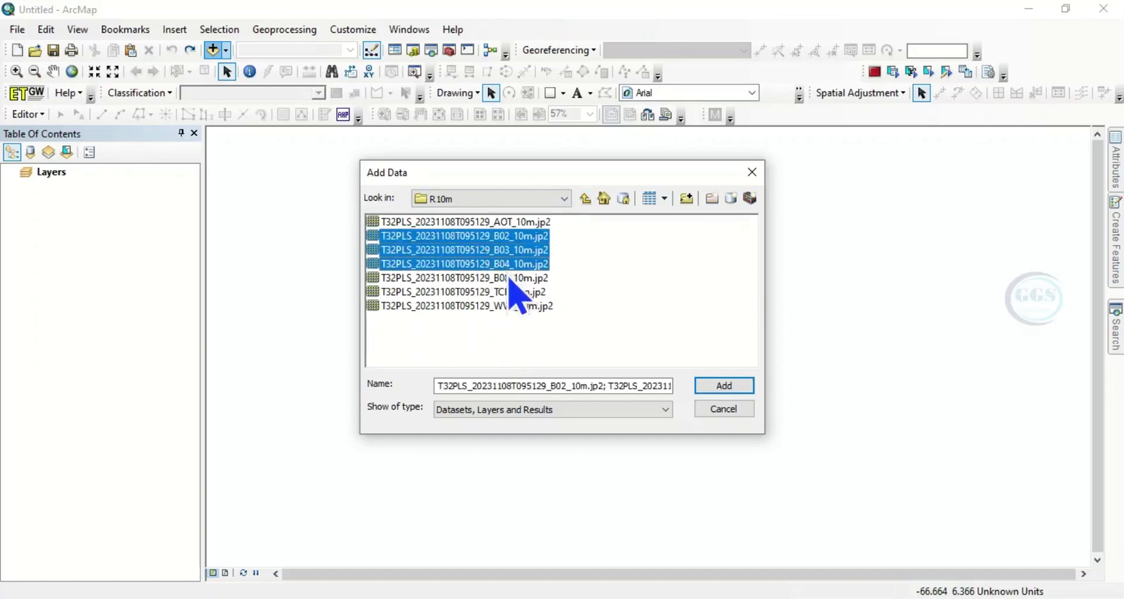
click(724, 387)
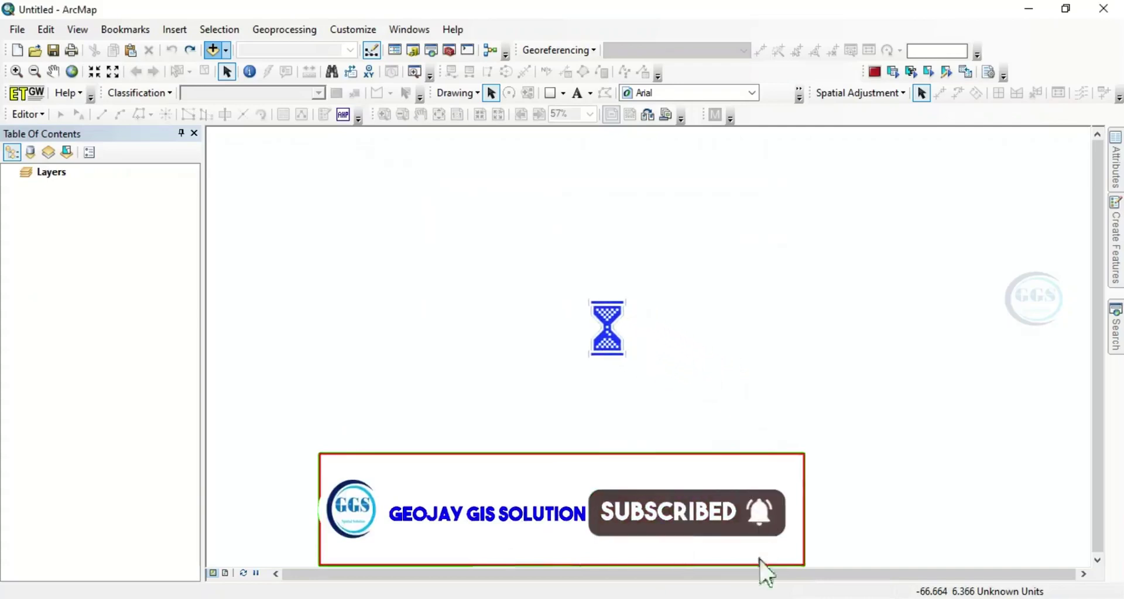